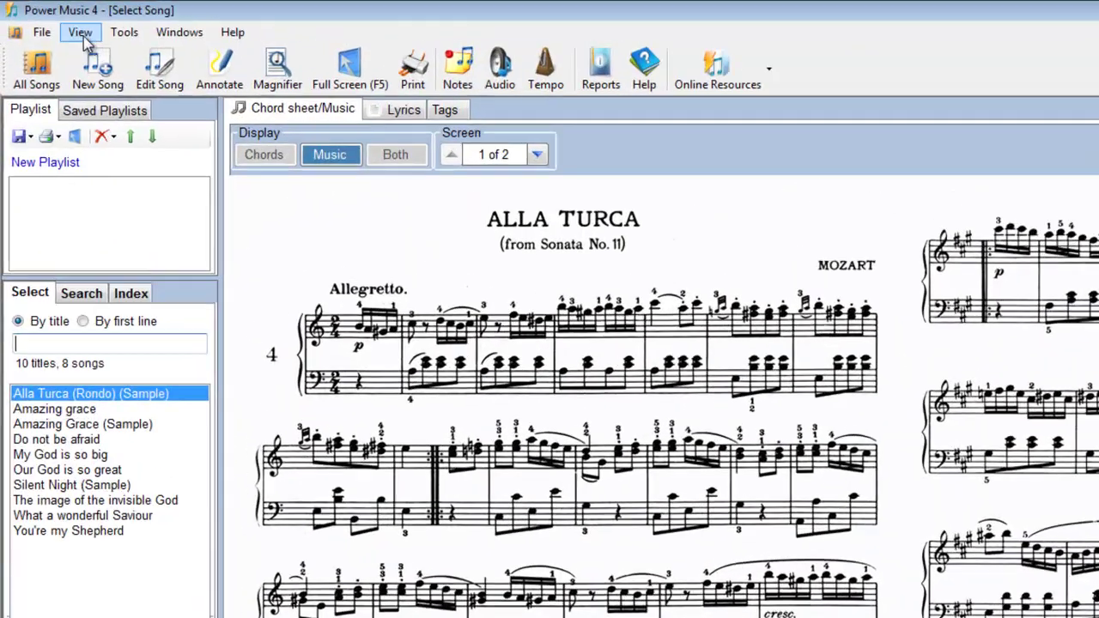
Hide the toolbar and show it again.
click(83, 38)
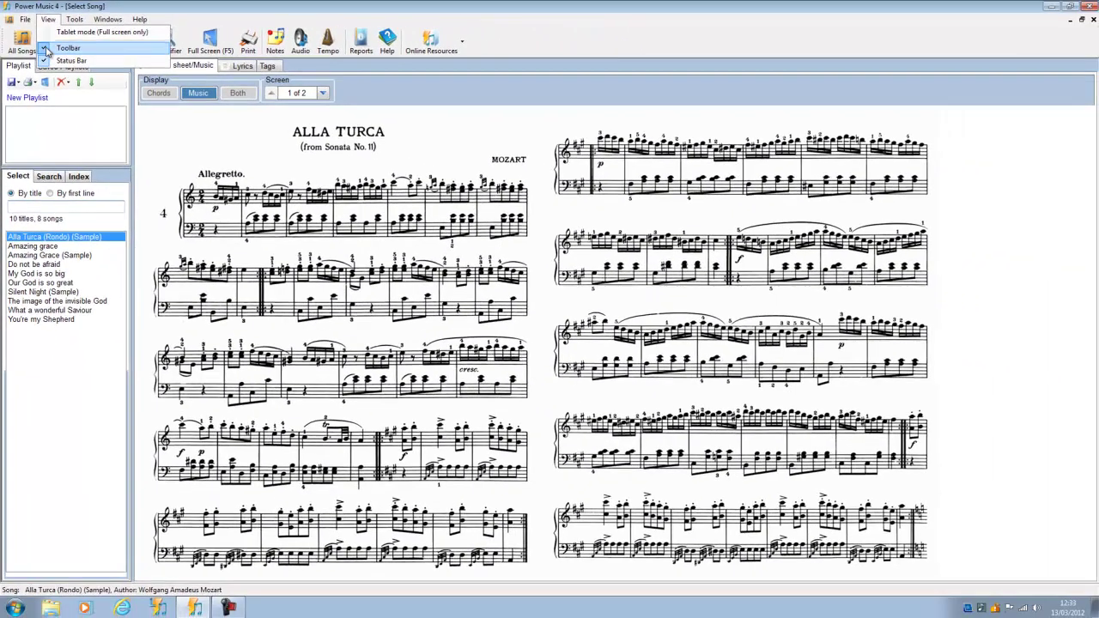
click(93, 88)
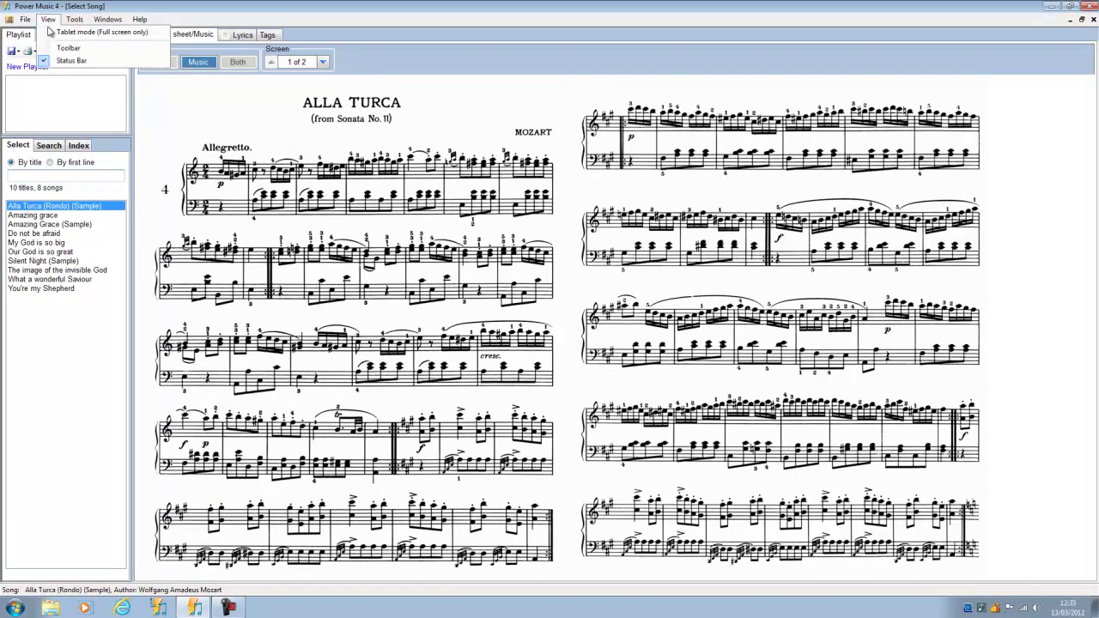
click(48, 19)
click(54, 48)
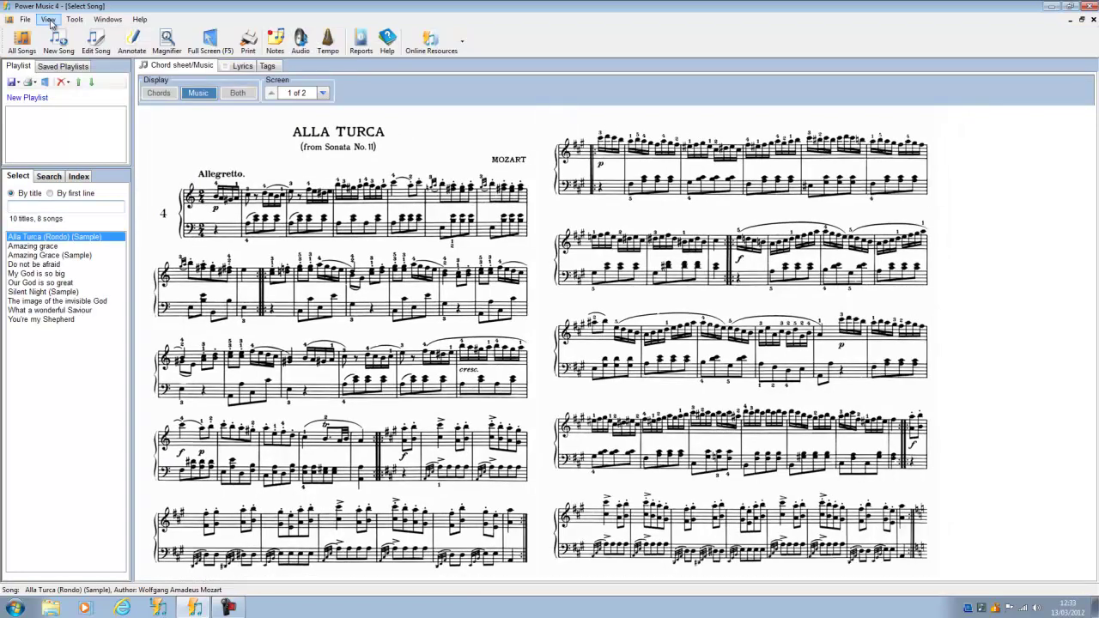
Hide the status bar and show it again.
click(48, 19)
click(63, 61)
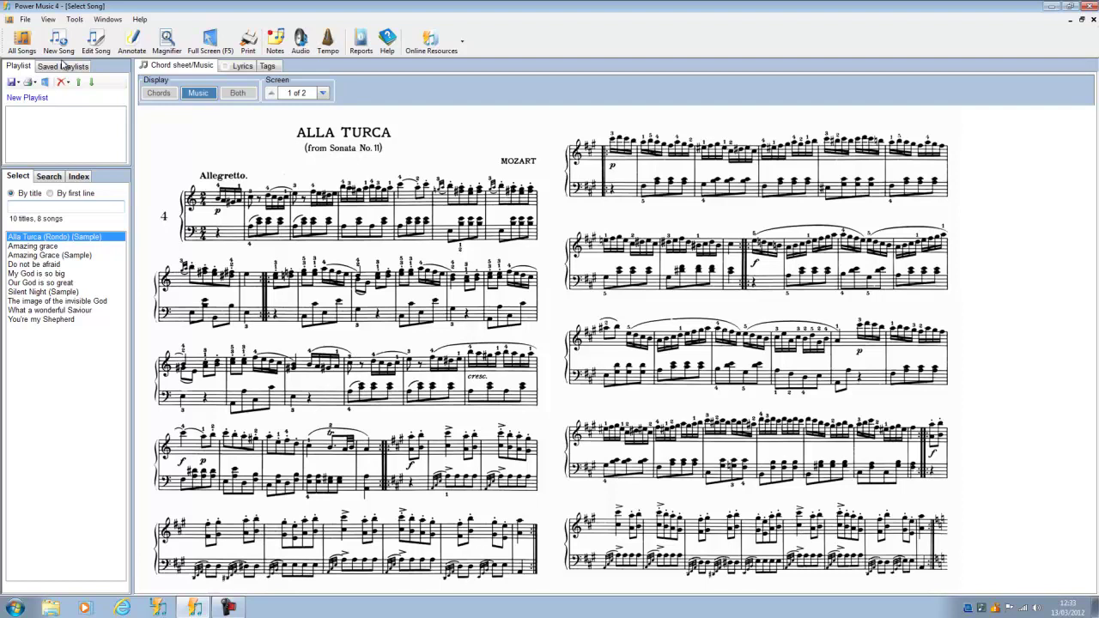
click(49, 20)
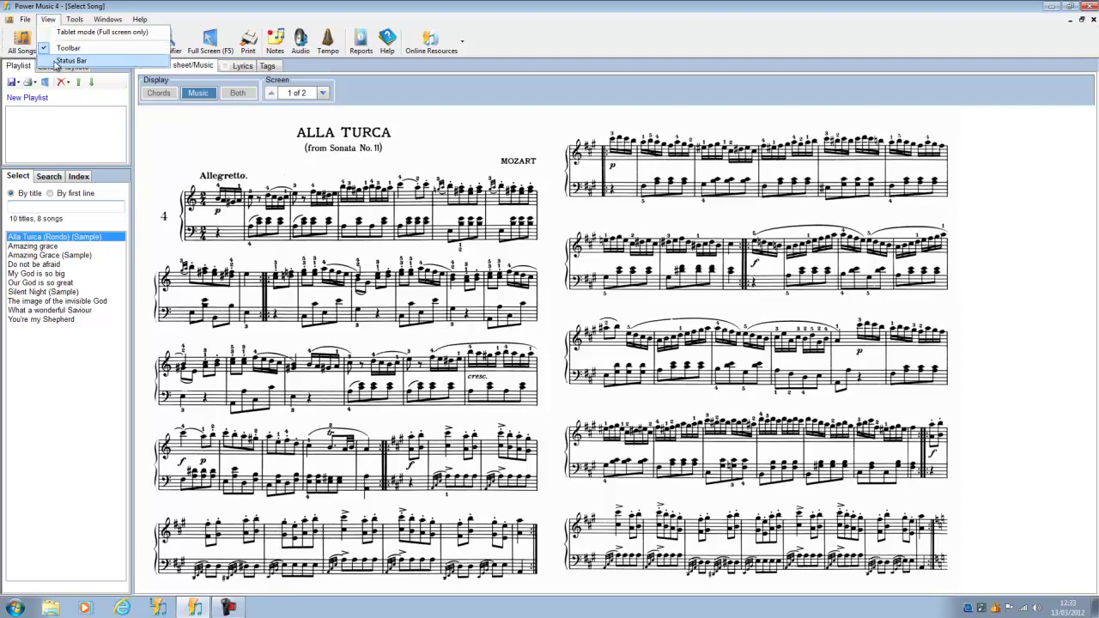
click(60, 61)
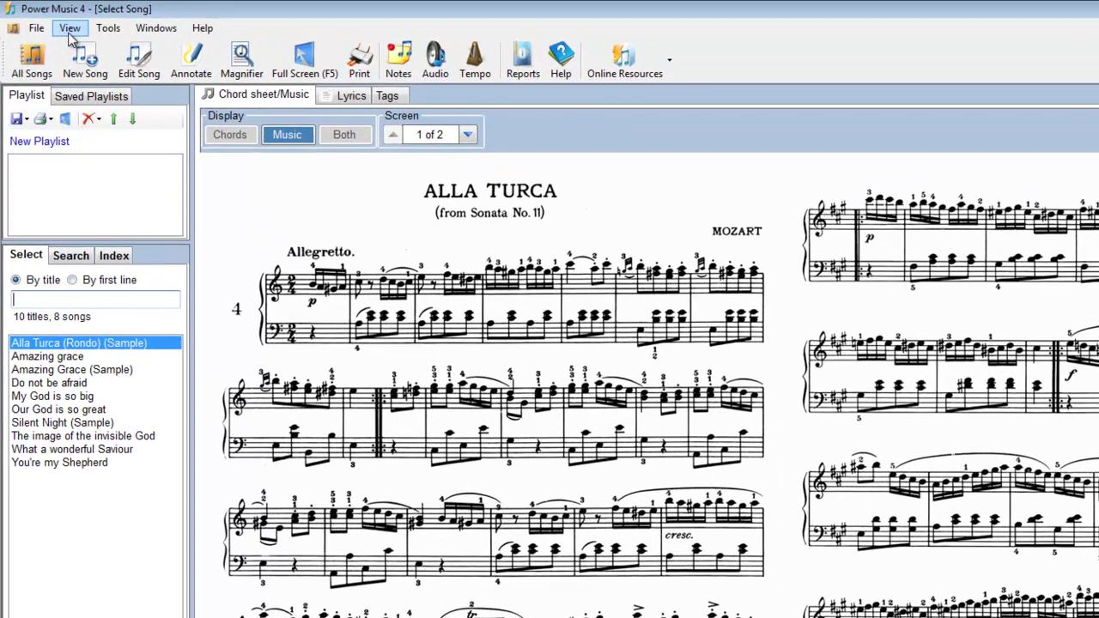
With Tablet mode turned on, view Amazing Grace (Sample) in full screen and return to the song selection.
click(50, 21)
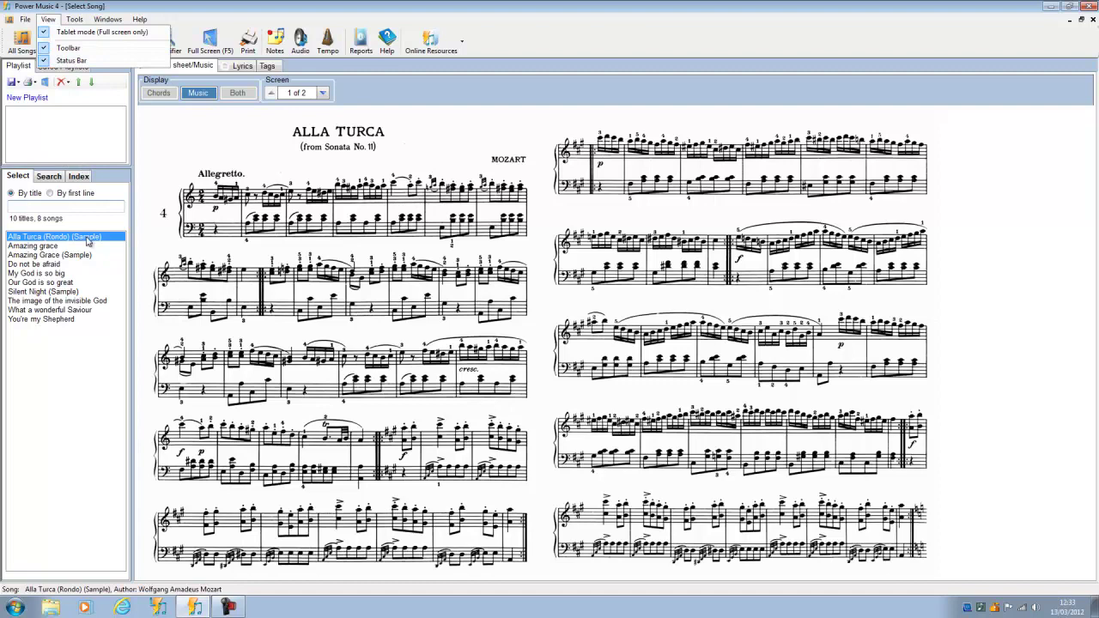
click(163, 165)
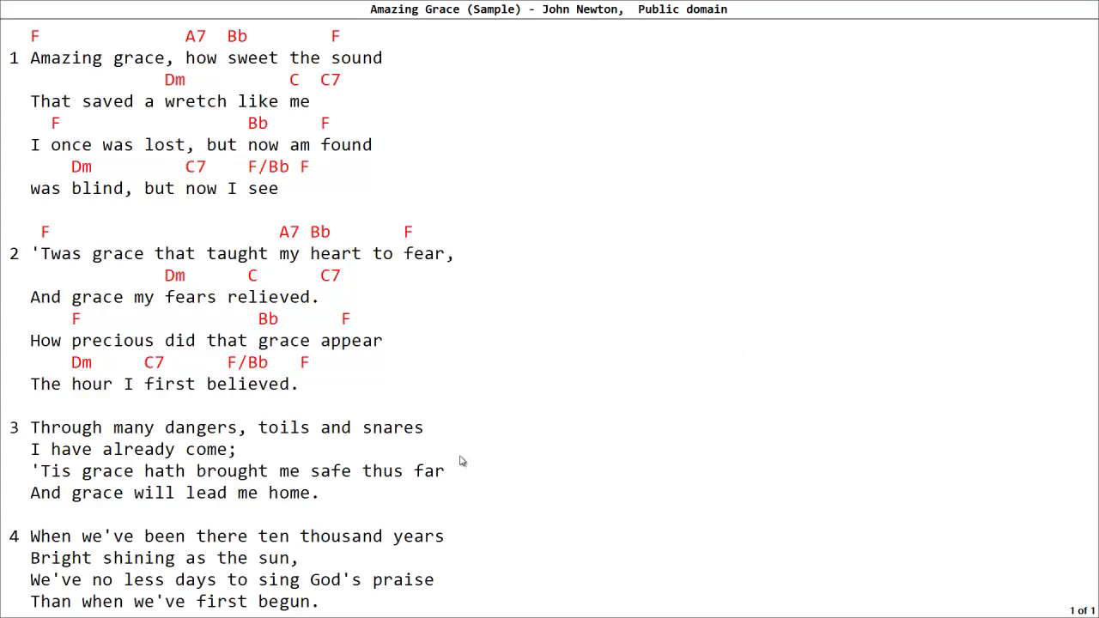
key(Escape)
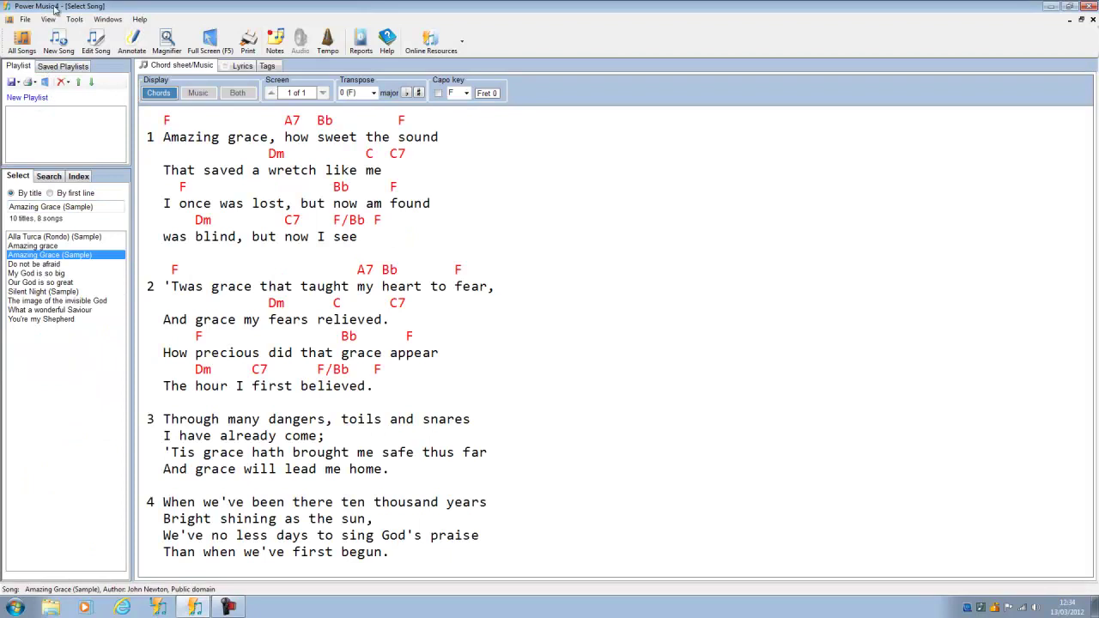
Turn off Tablet mode and select Alla Turca (Rondo) (Sample) in the song list.
click(48, 19)
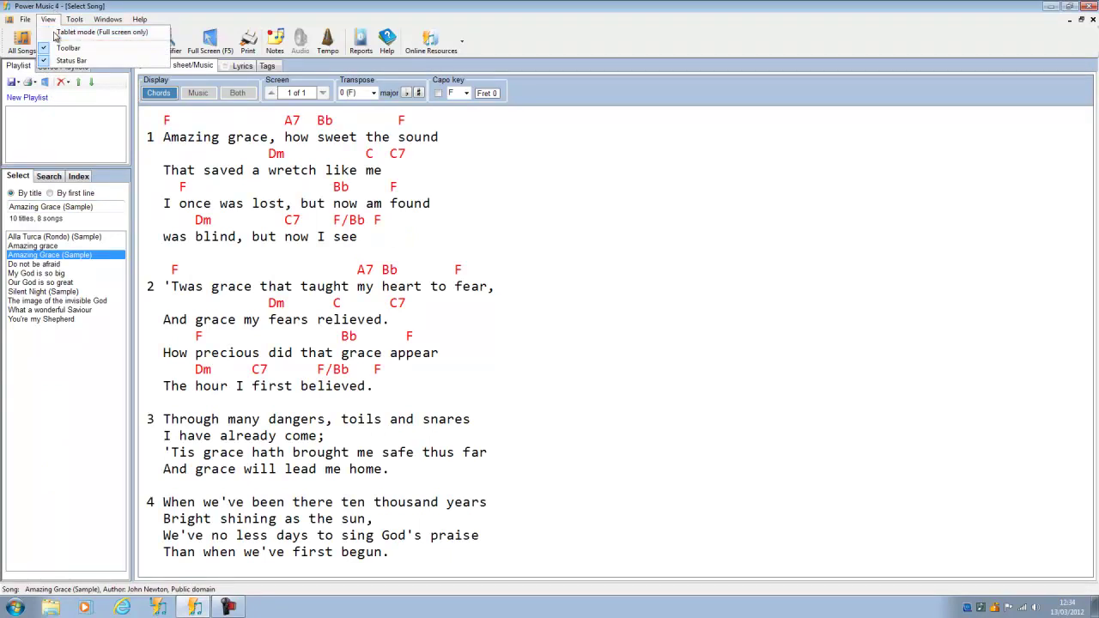
click(59, 238)
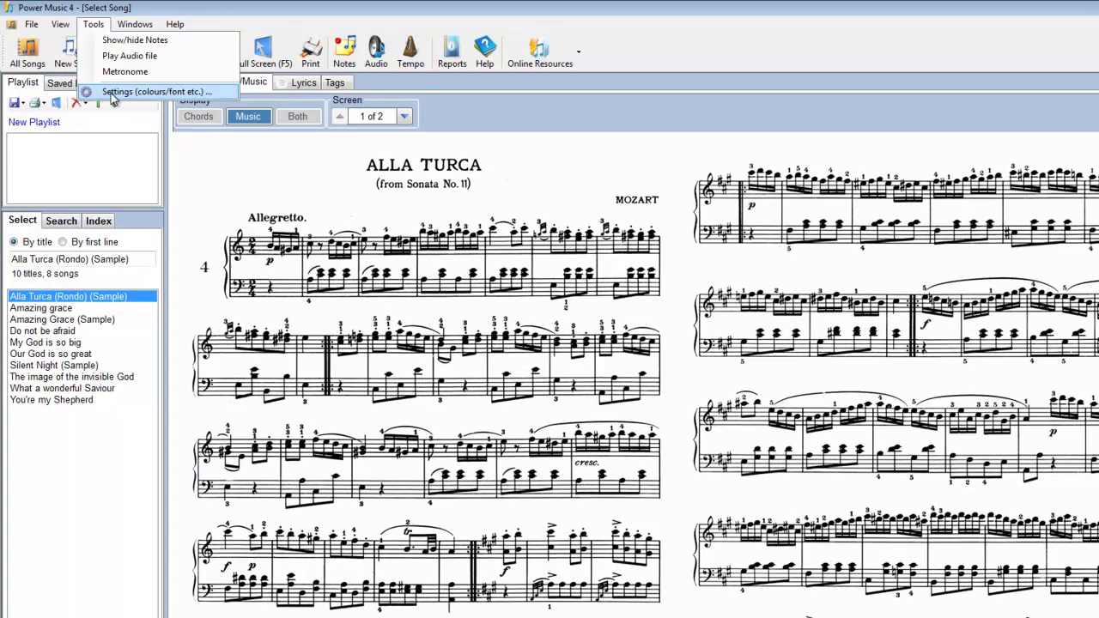
In the colour and font settings, set the display colour of the chord line to yellow and the text line to light cyan.
click(111, 93)
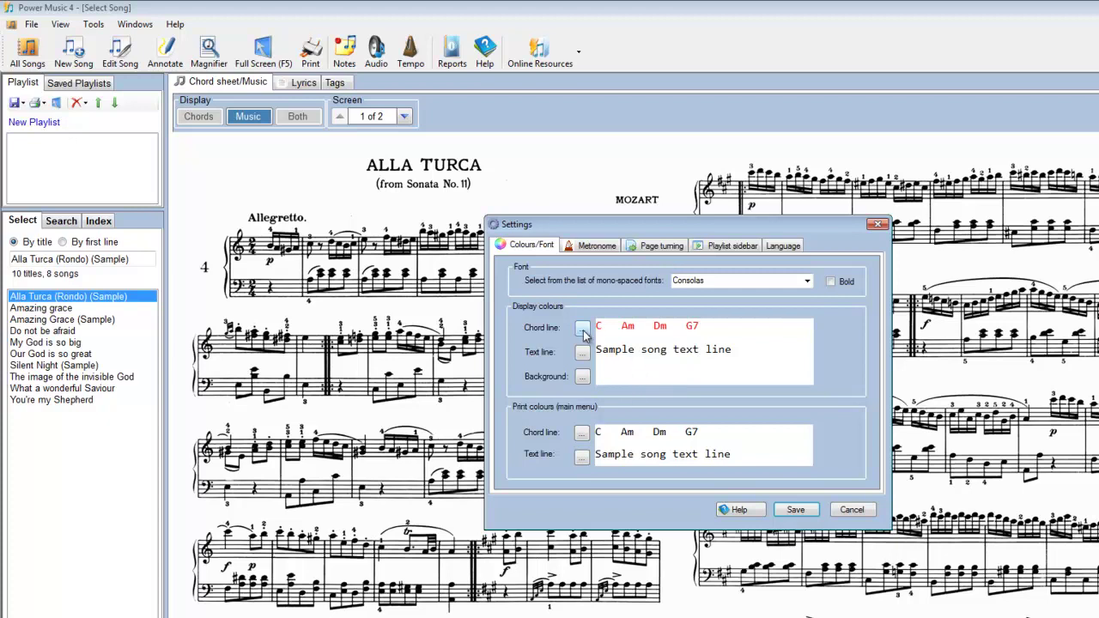
click(583, 333)
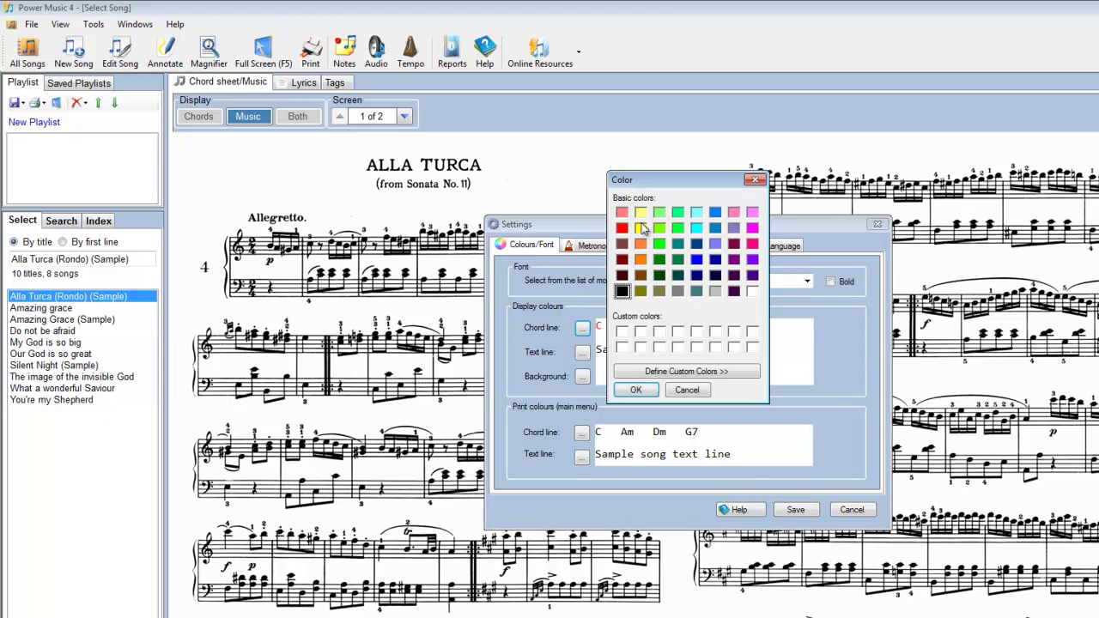
click(641, 228)
click(634, 389)
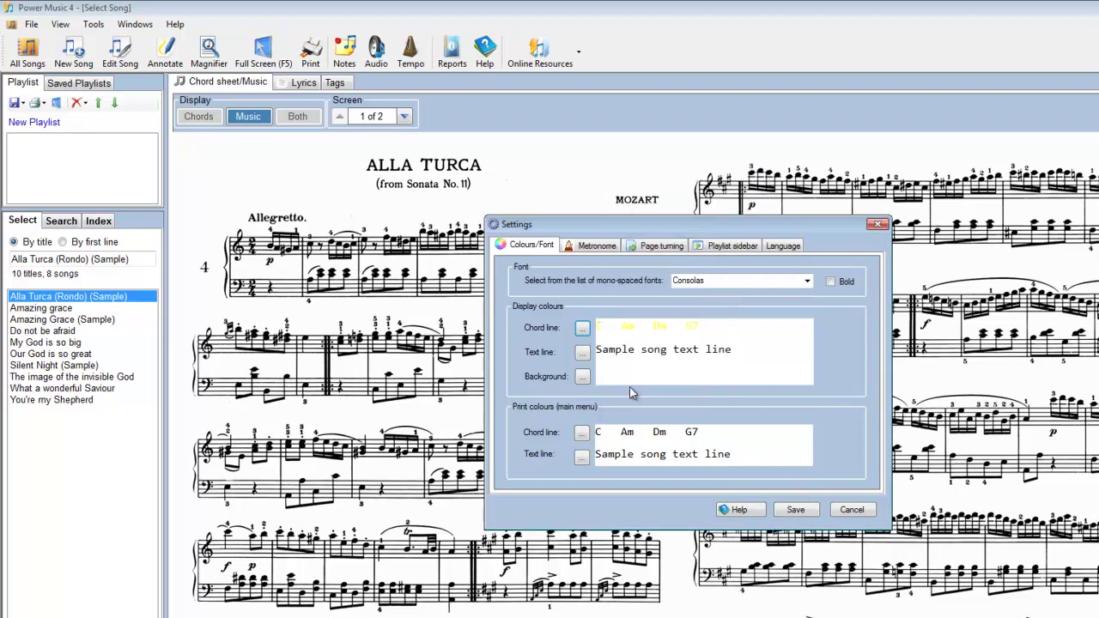
click(583, 352)
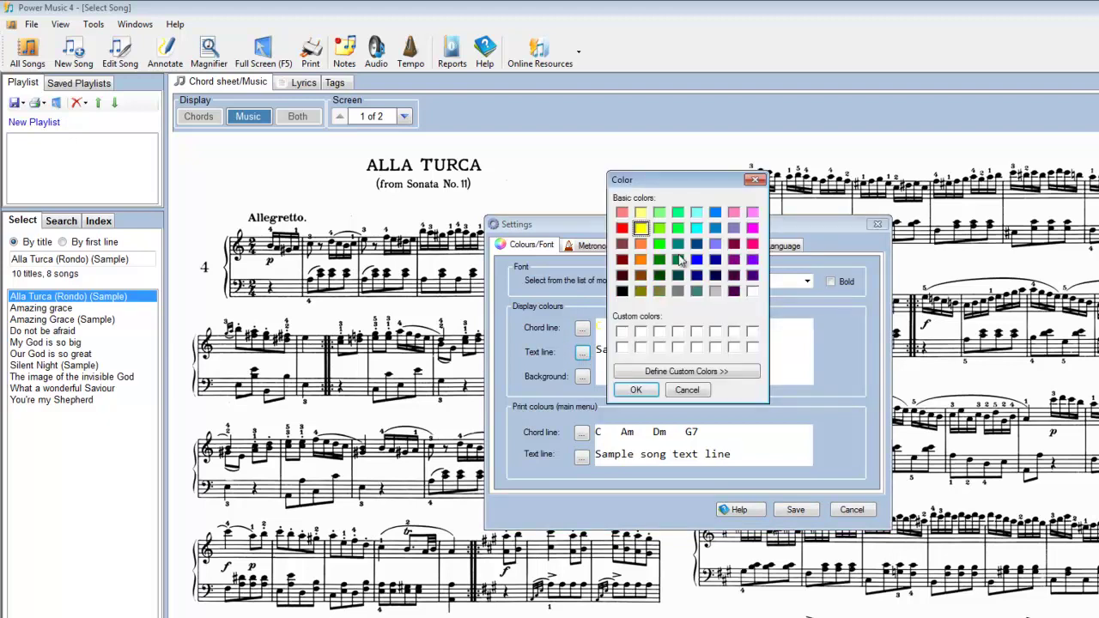
click(696, 212)
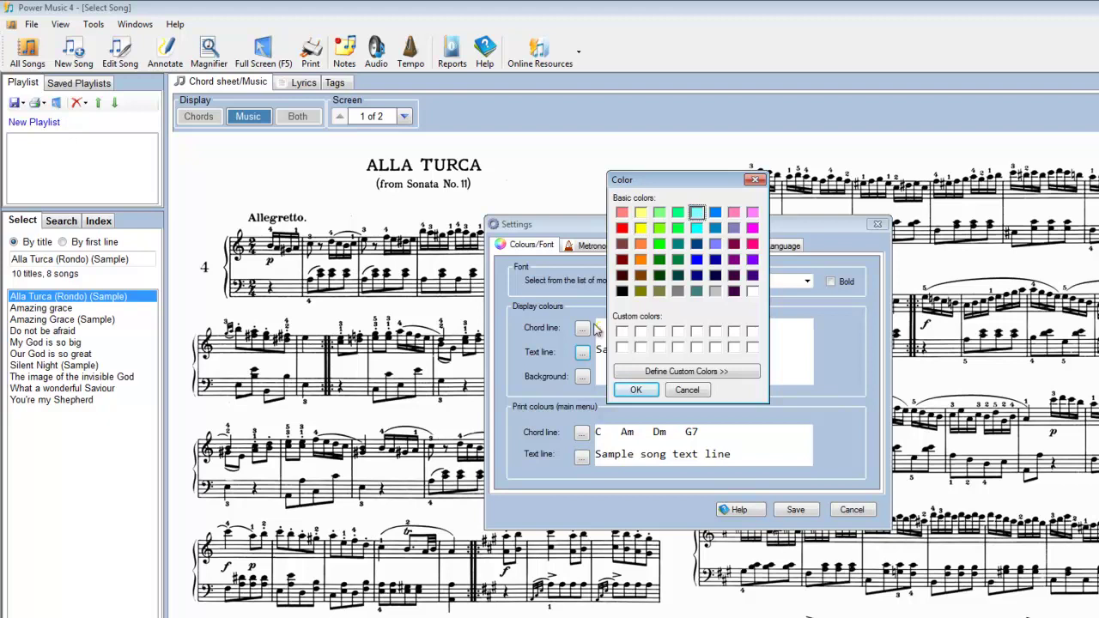
click(635, 389)
Set the display background colour to orange and save the settings.
click(583, 377)
click(641, 260)
click(635, 389)
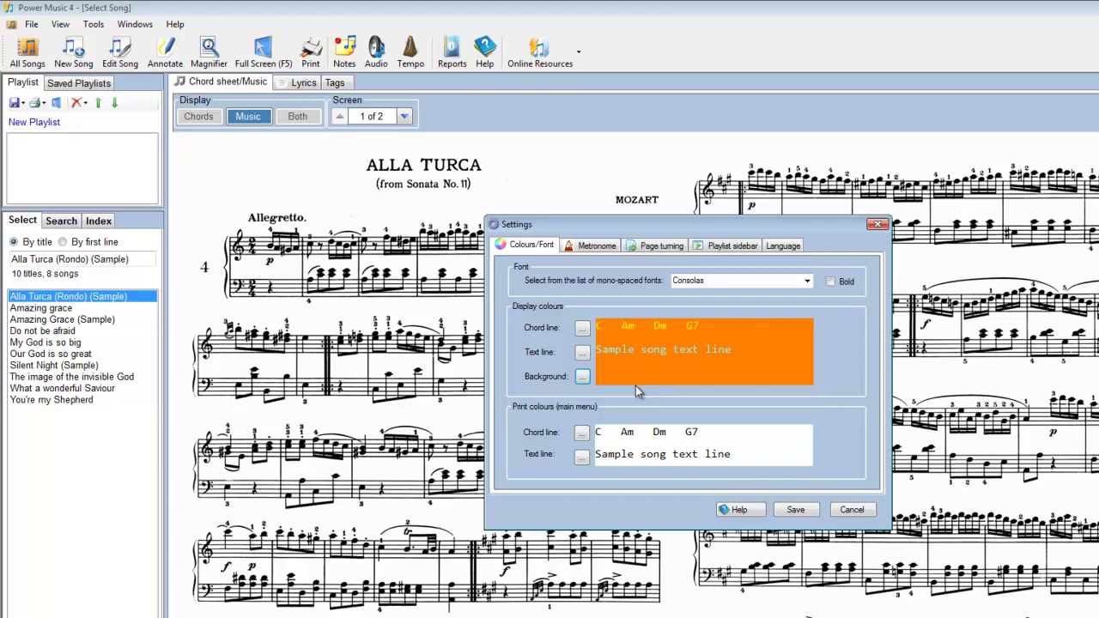
click(796, 511)
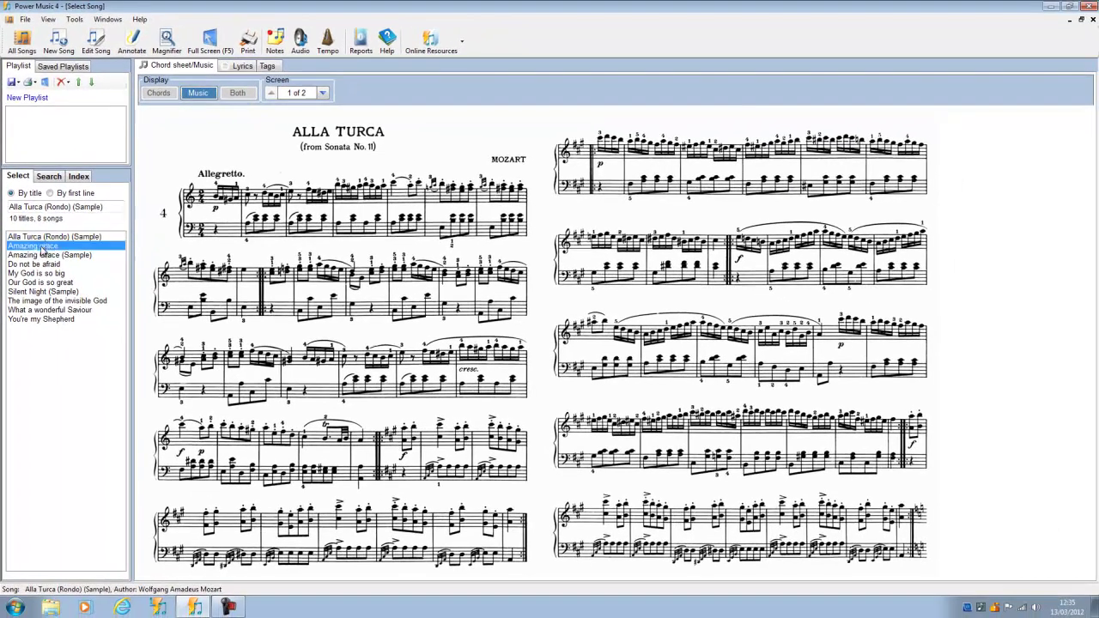
Select the song Amazing grace and display it as chords.
click(47, 308)
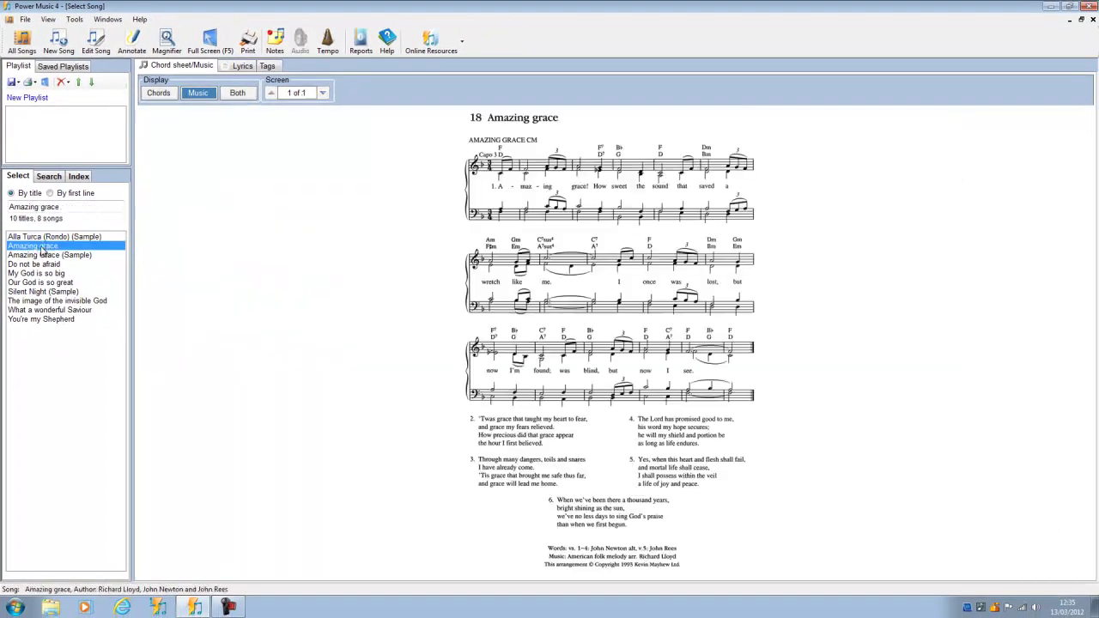
click(158, 93)
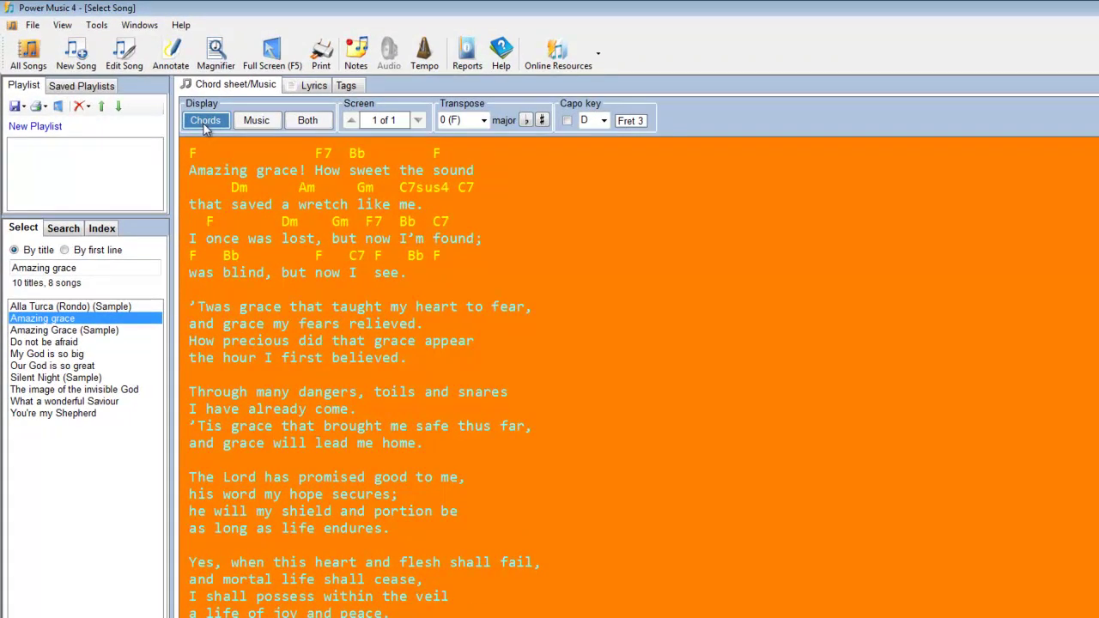
In the colour and font settings, set the display colour of the chord line to red and the text line to dark purple.
click(98, 26)
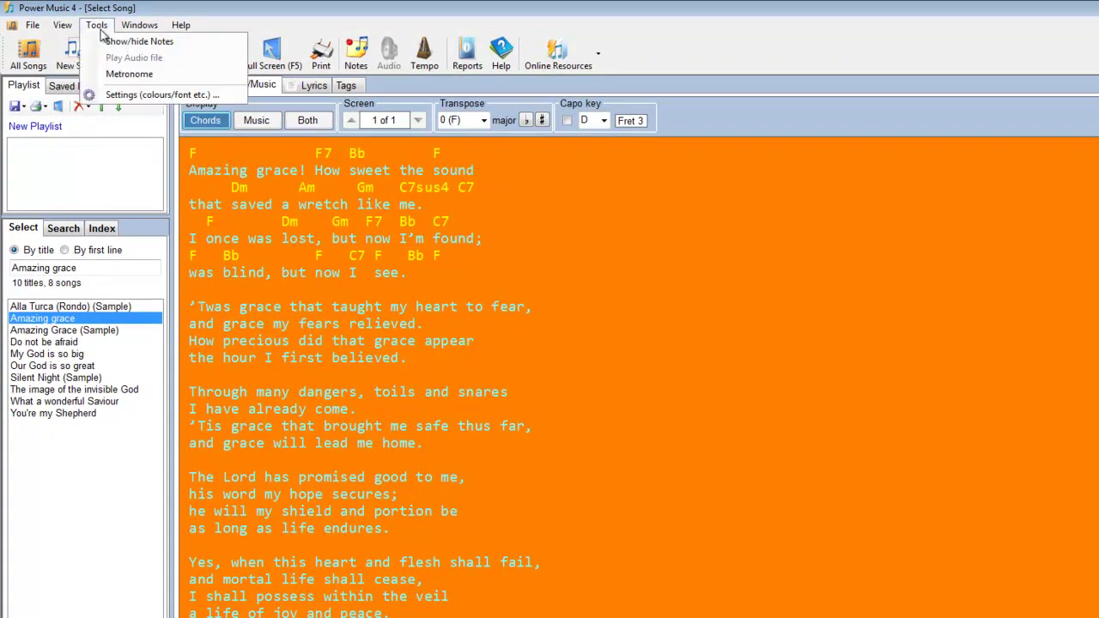
click(122, 95)
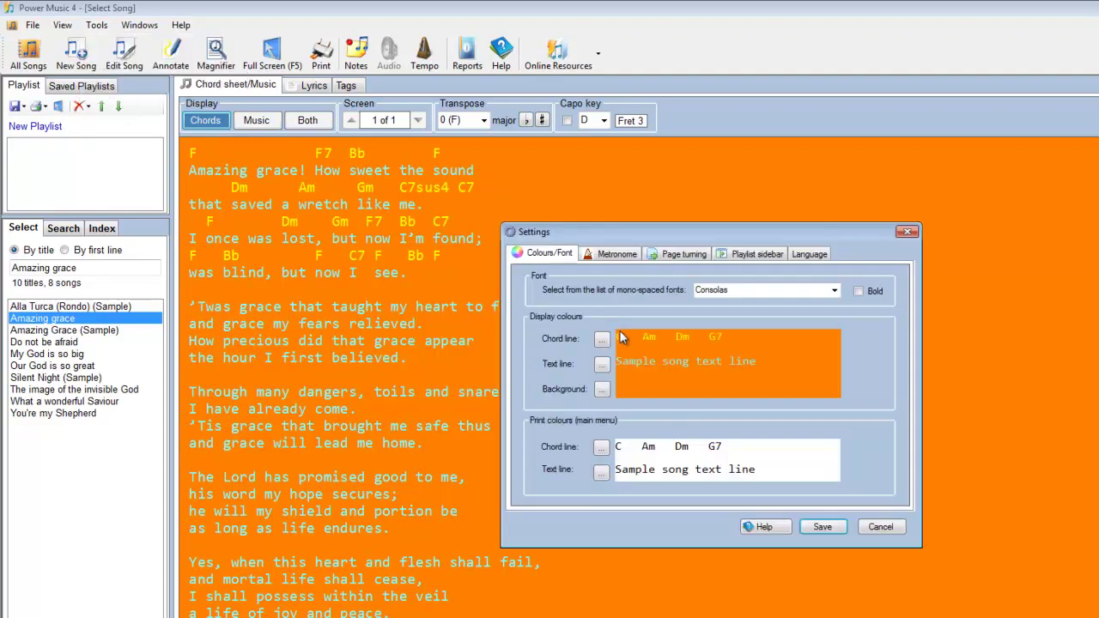
click(602, 339)
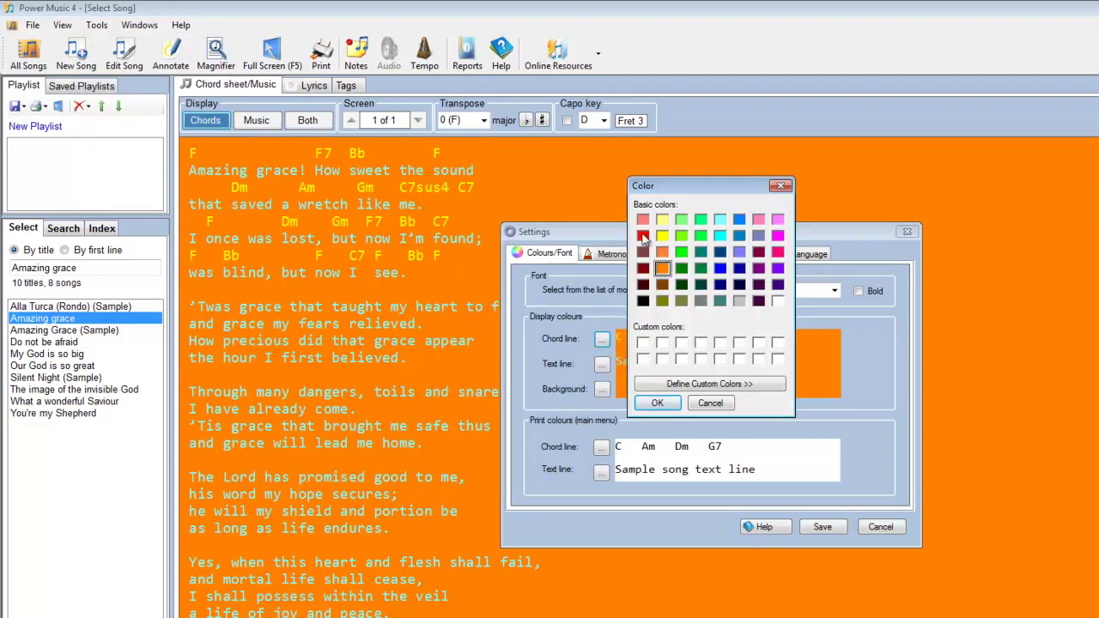
click(643, 235)
click(658, 404)
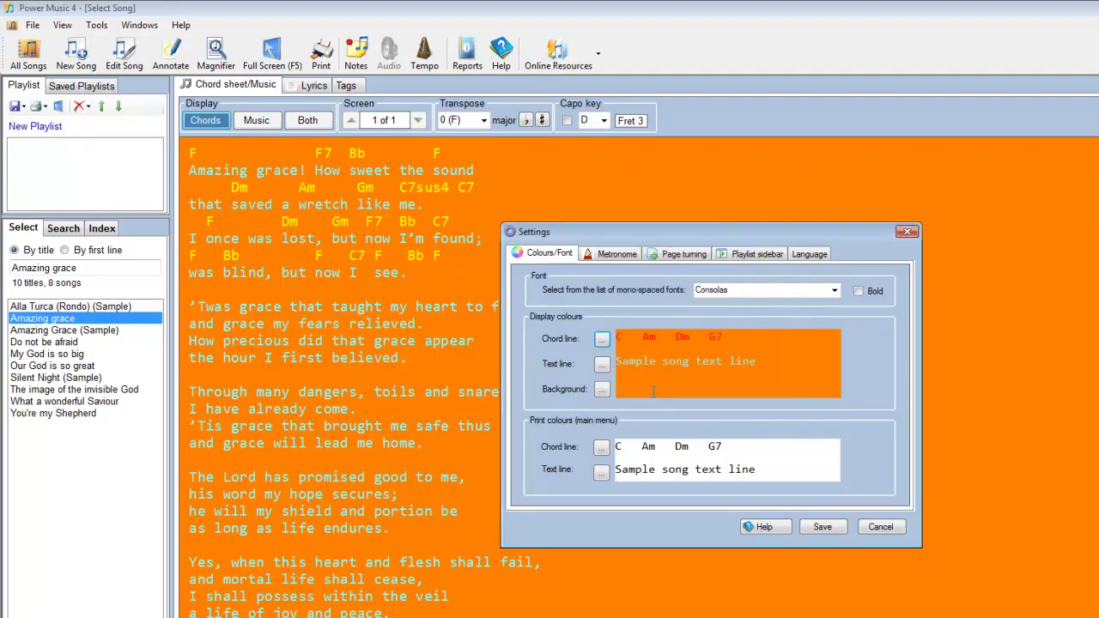
click(602, 364)
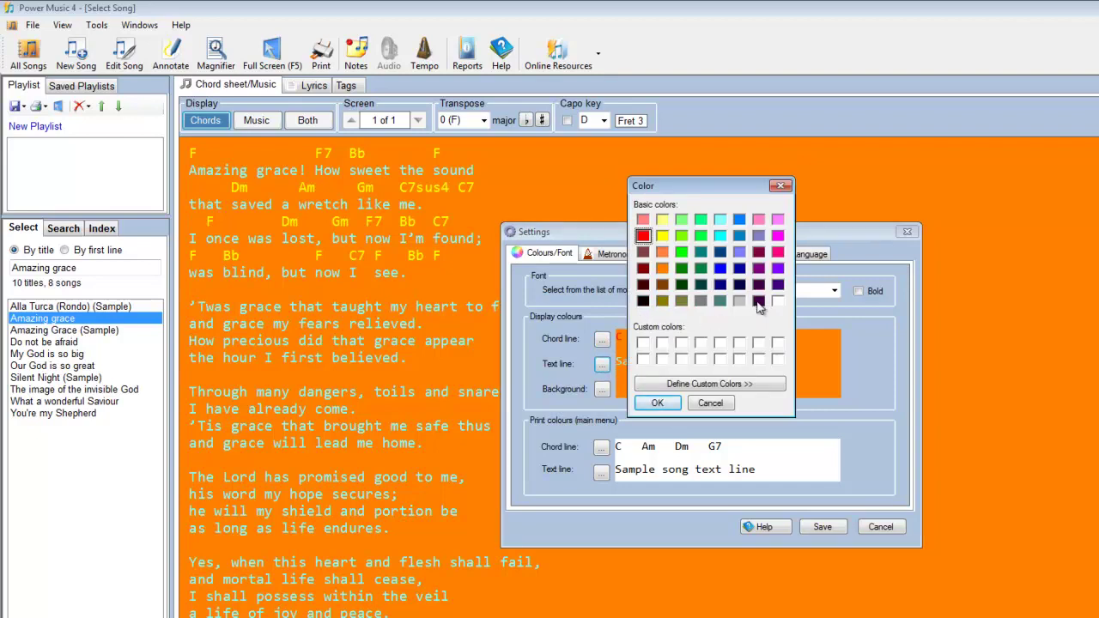
click(759, 284)
click(658, 403)
Set the display background colour to white and save the settings.
click(601, 389)
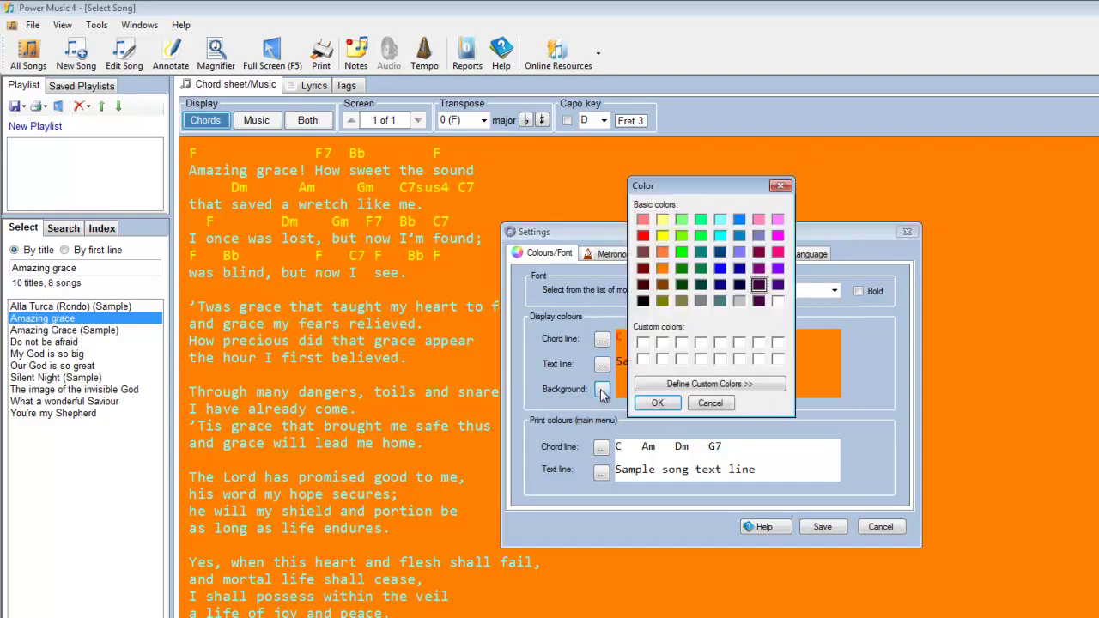
click(777, 301)
click(655, 403)
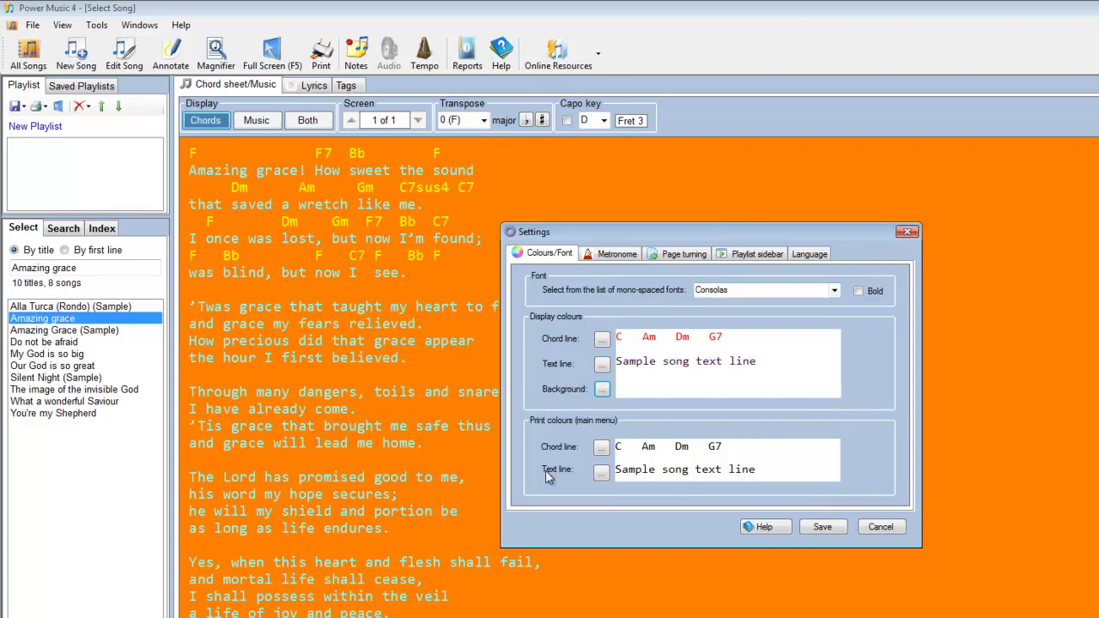
click(824, 527)
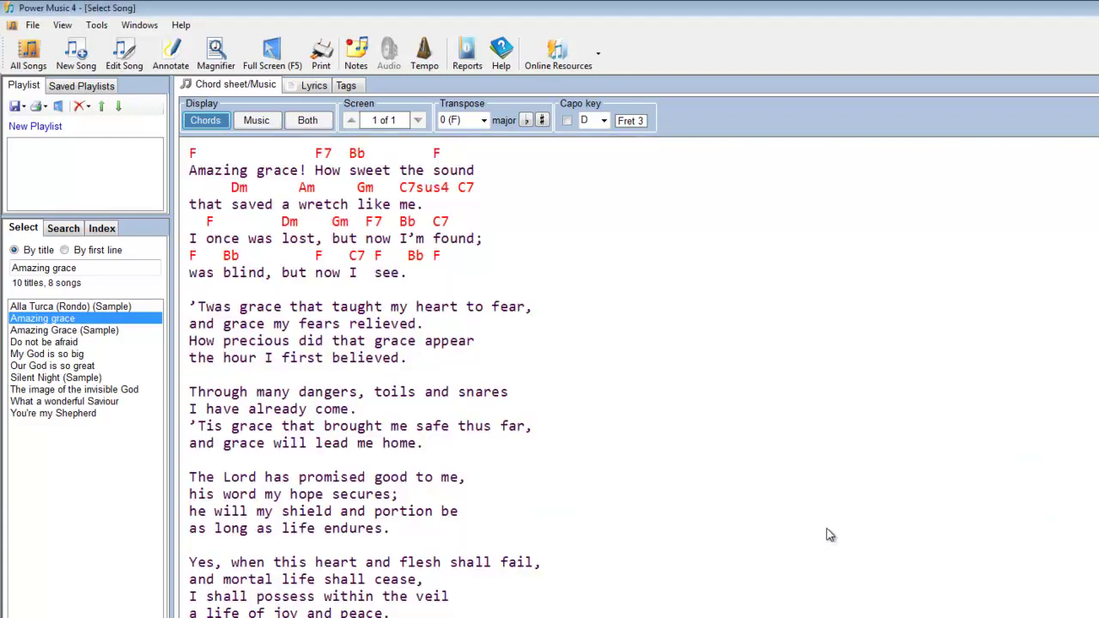
Change the song font to Andale Mono in the settings and save.
click(97, 25)
click(125, 96)
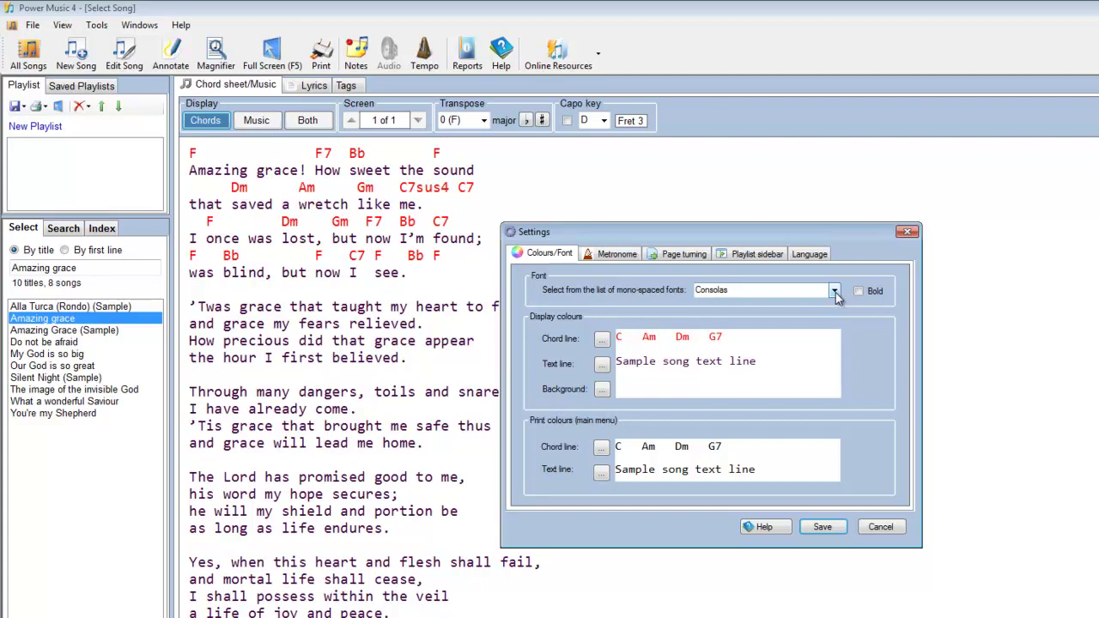
click(835, 292)
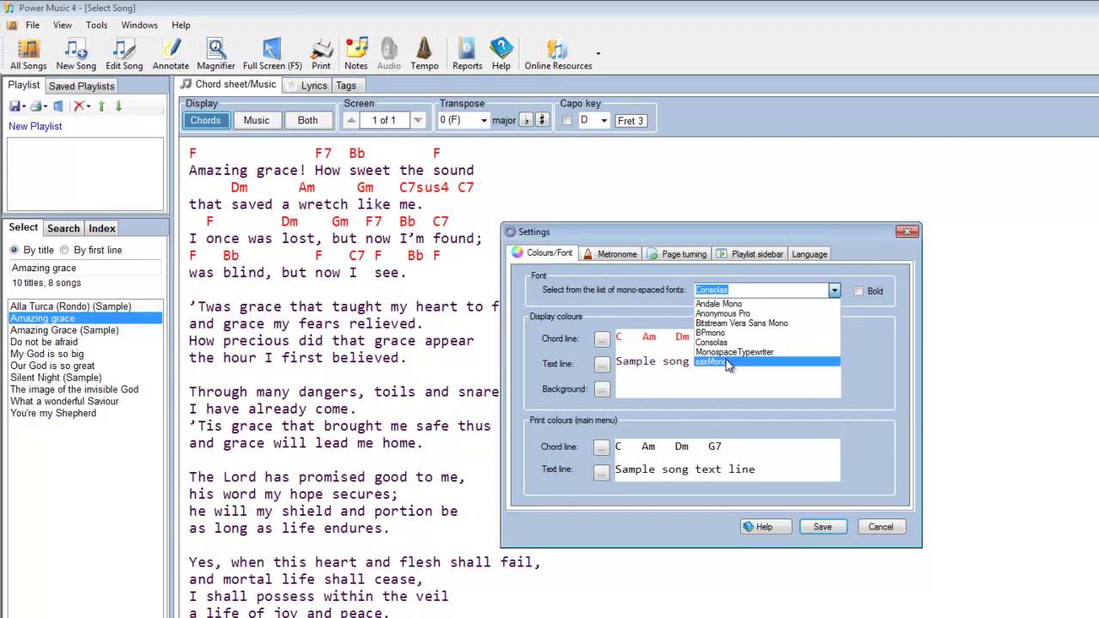
click(728, 304)
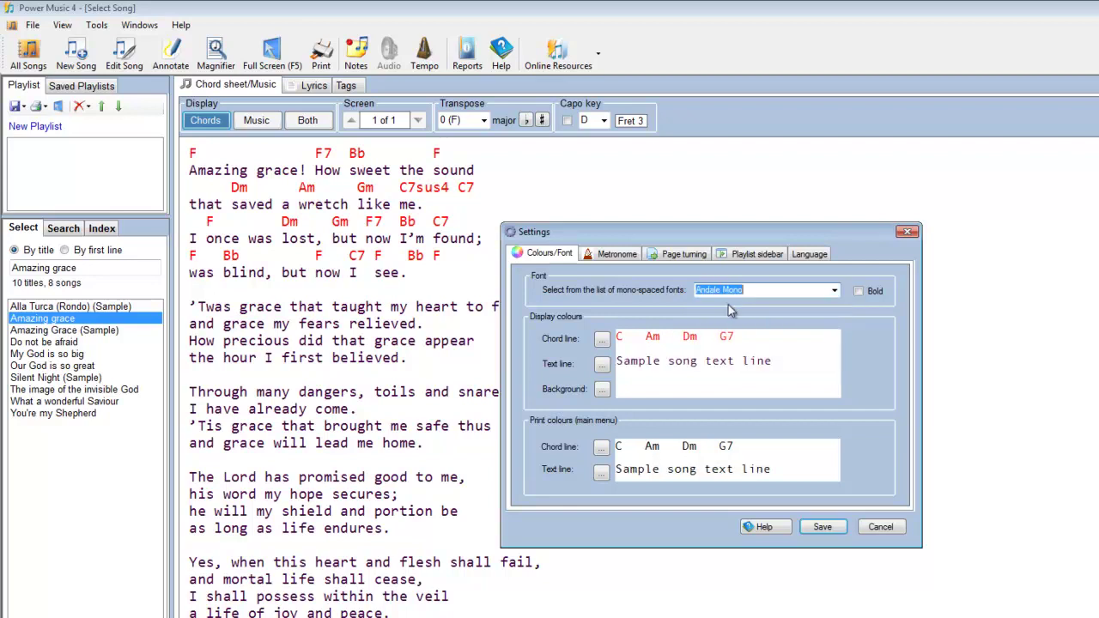
click(821, 527)
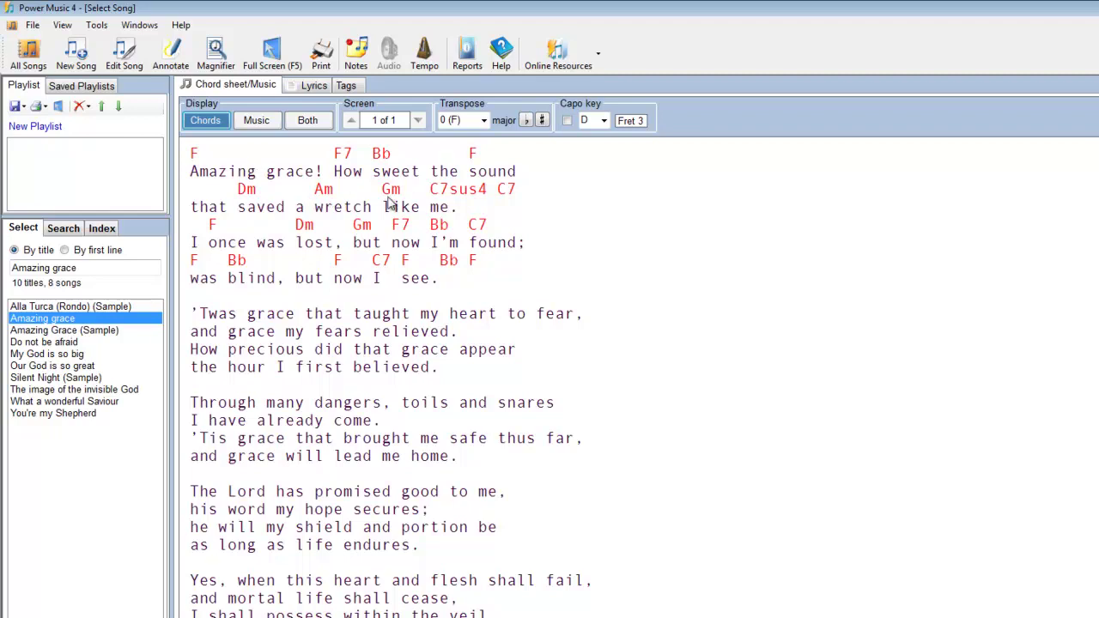
Make the song font bold in the settings and save.
click(96, 25)
click(129, 96)
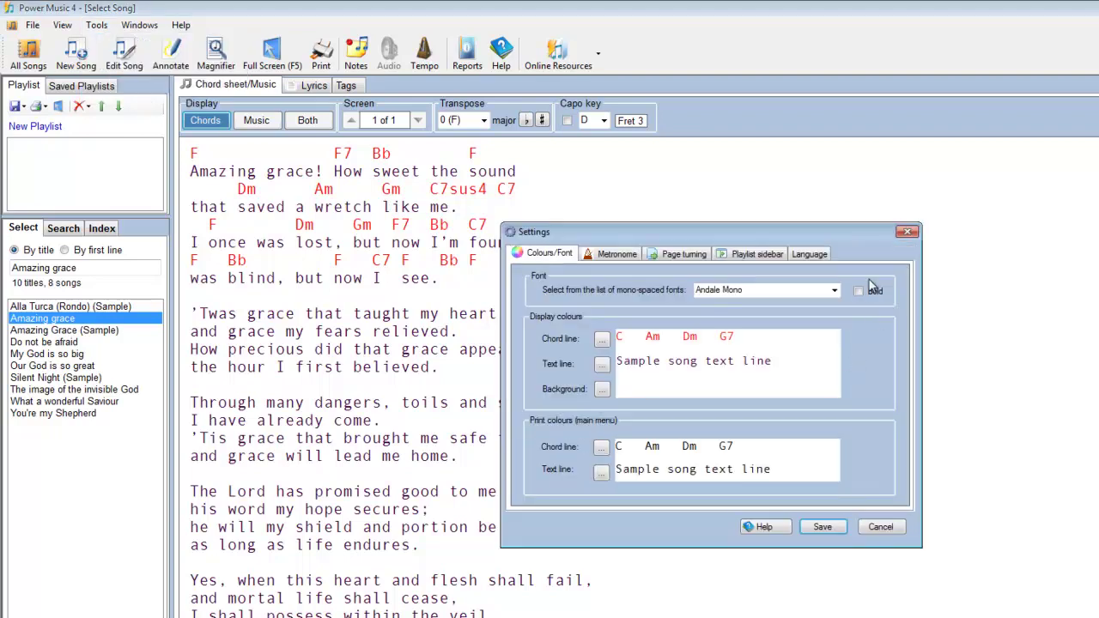
click(858, 291)
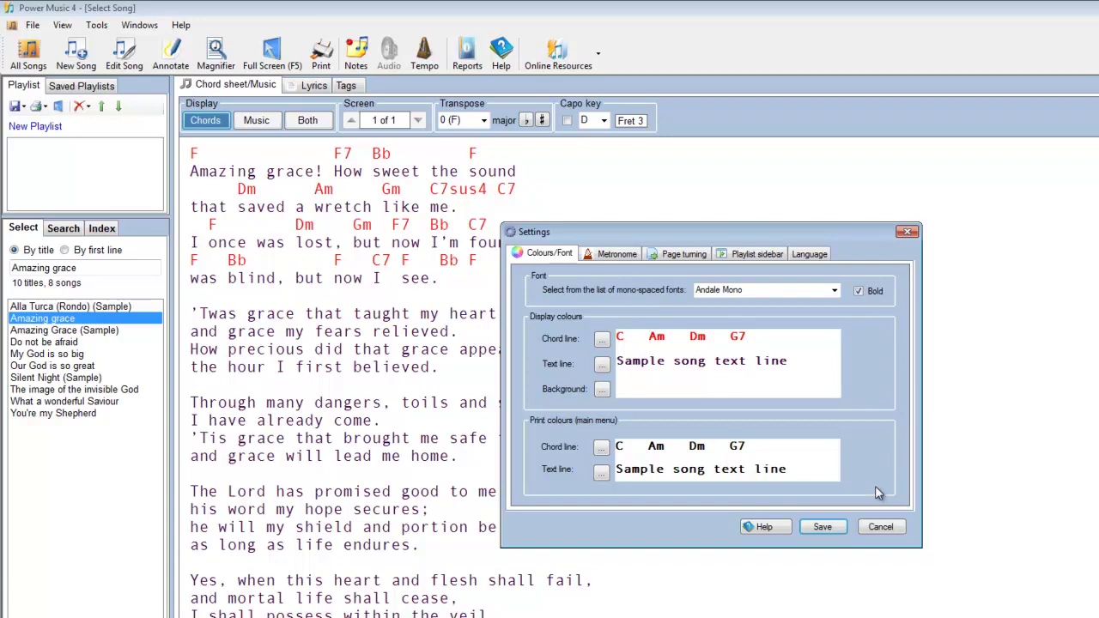
click(822, 529)
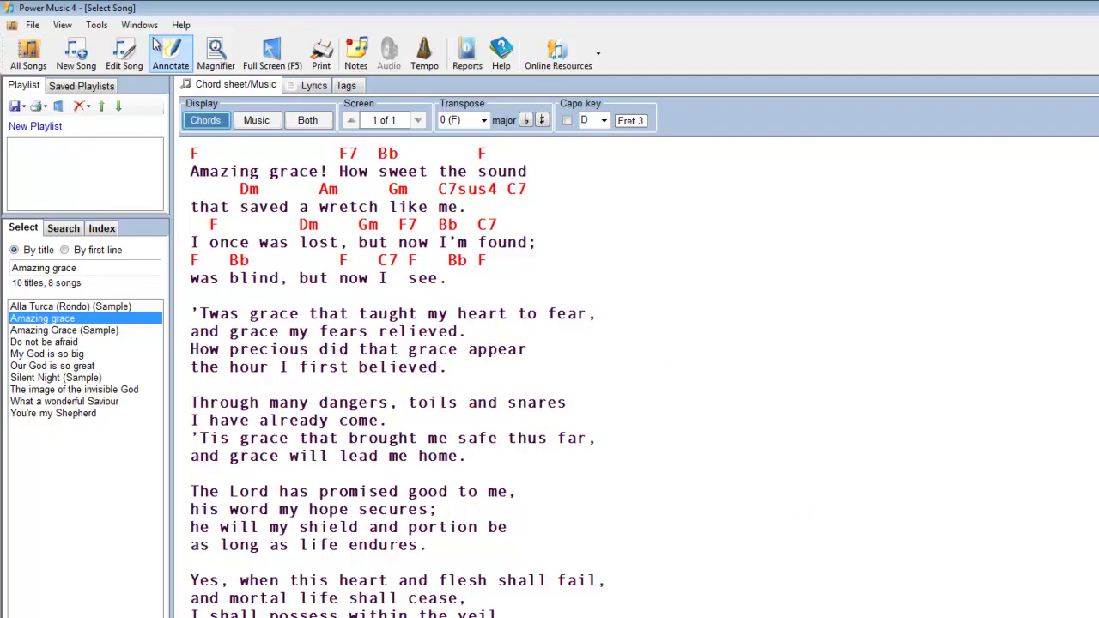
Turn off bold for the song font, change it to Consolas in the settings and save.
click(94, 26)
click(129, 94)
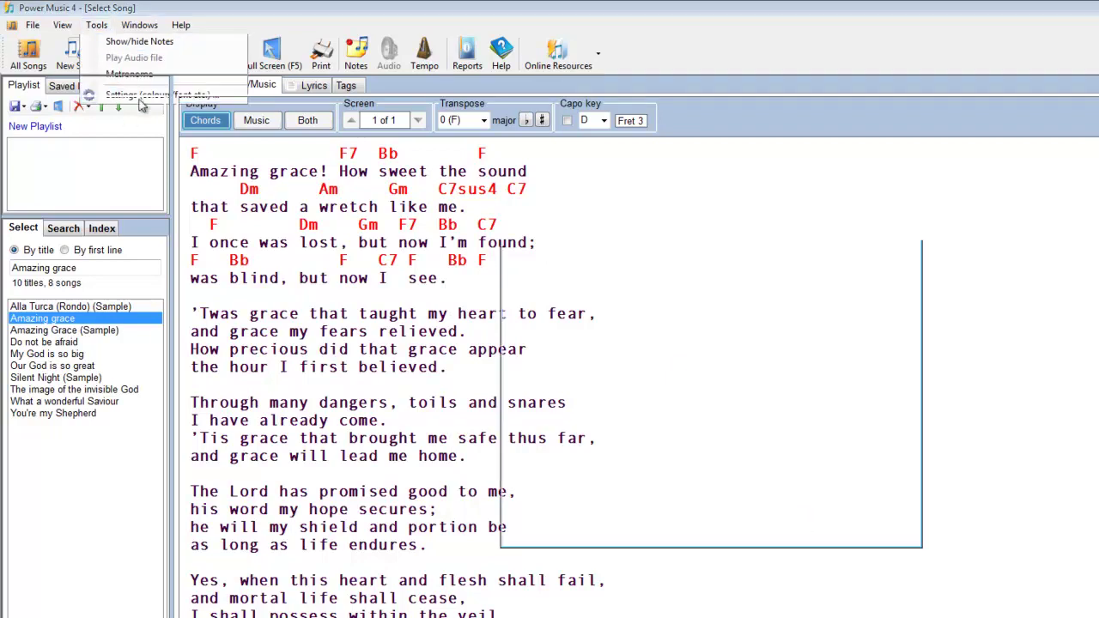
click(869, 292)
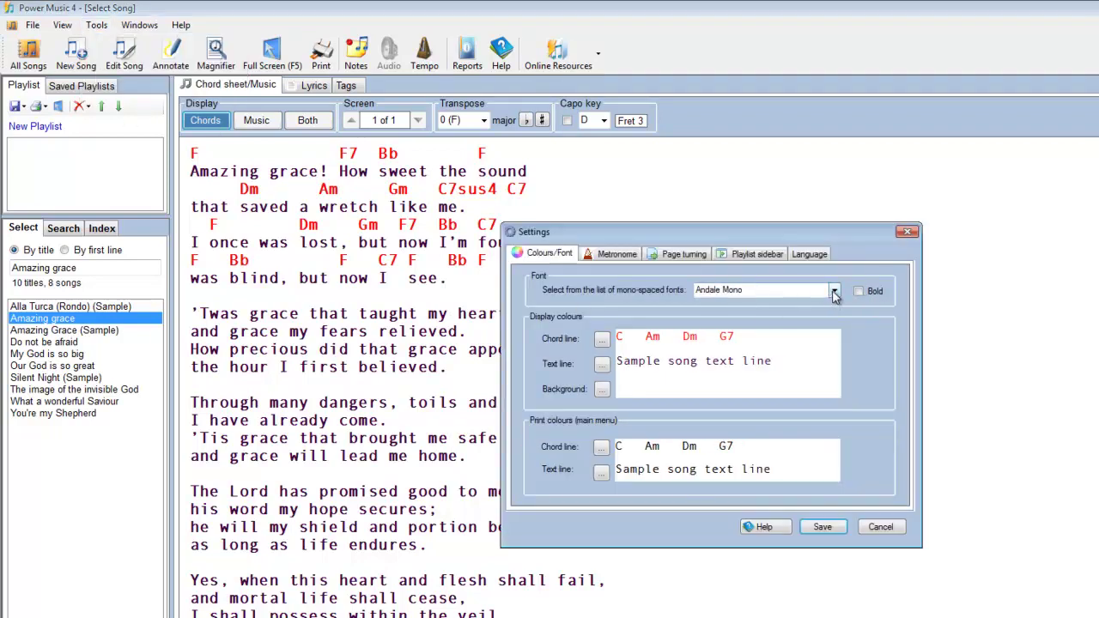
click(833, 290)
click(756, 342)
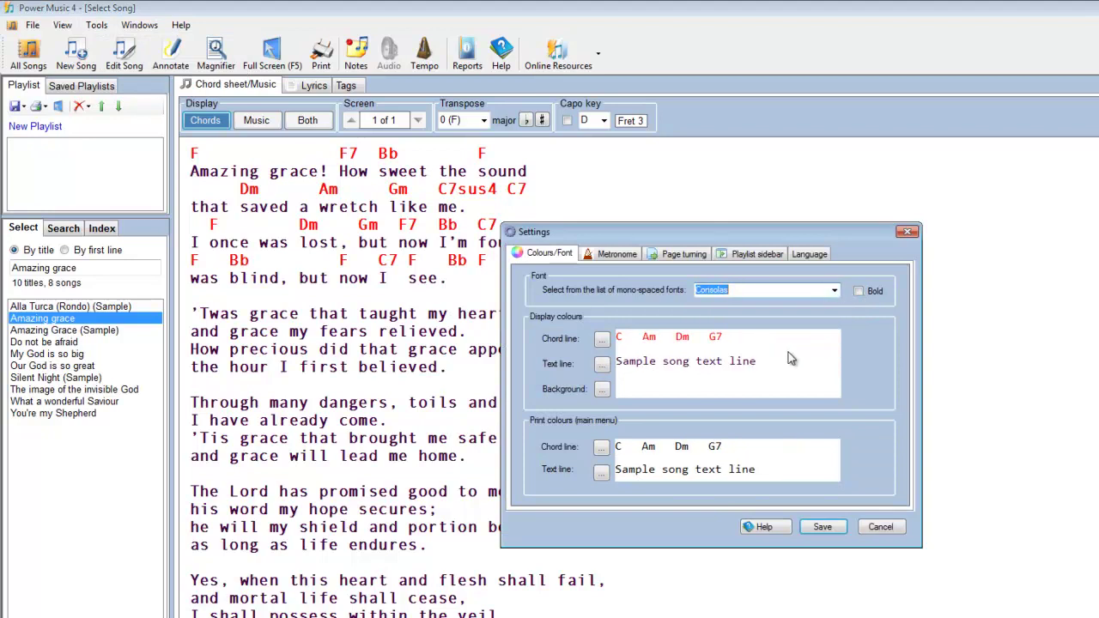
click(824, 527)
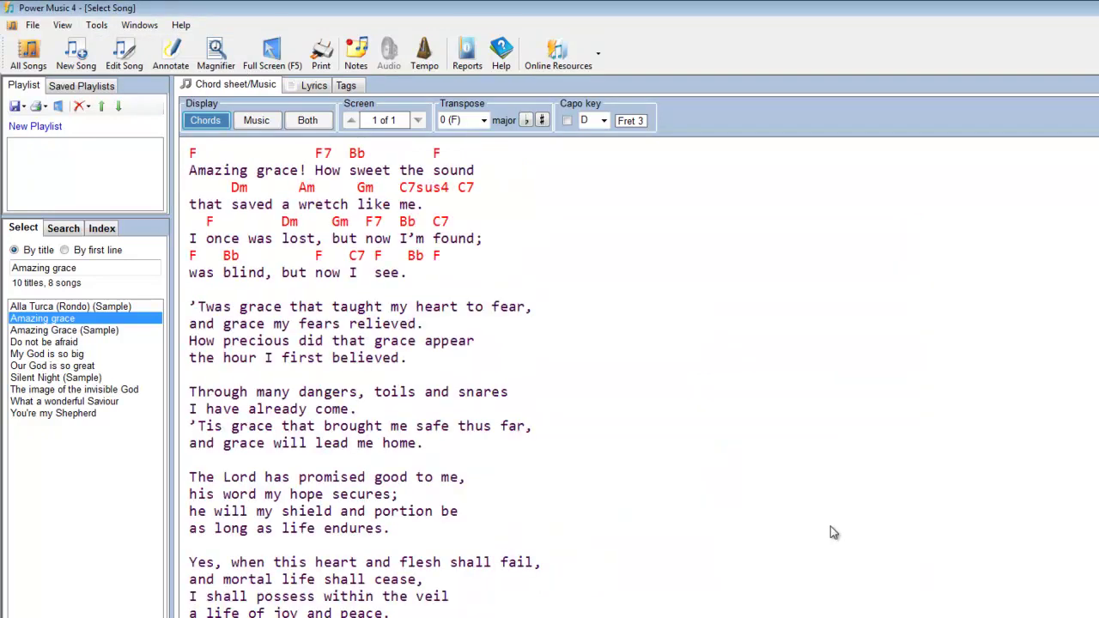
Examine the metronome options in the settings and run the 120 bpm tempo test.
click(96, 24)
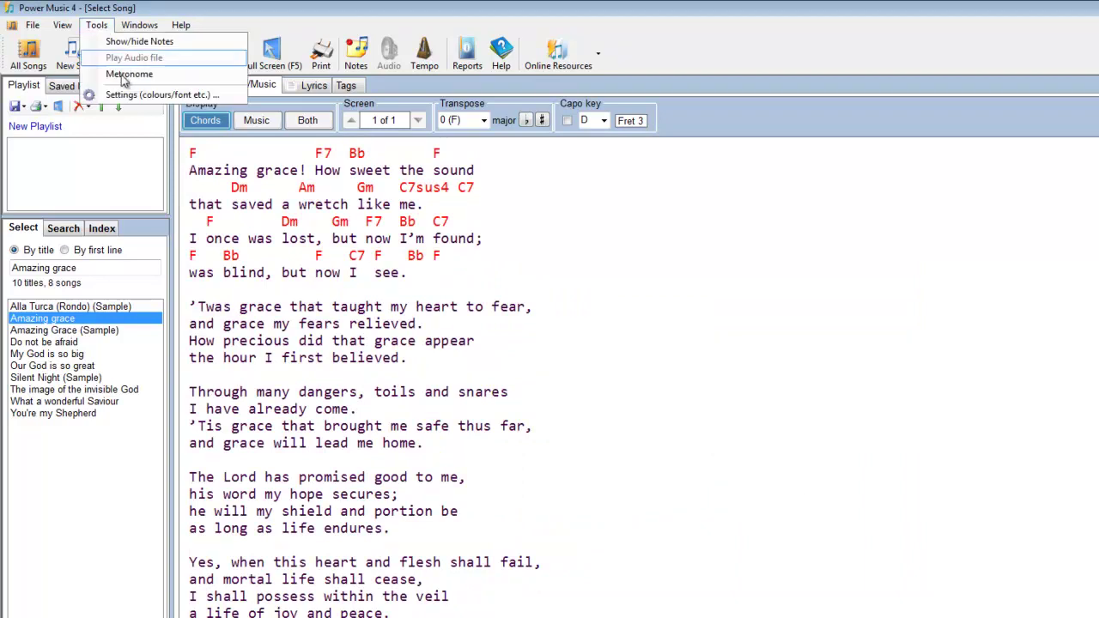
click(133, 95)
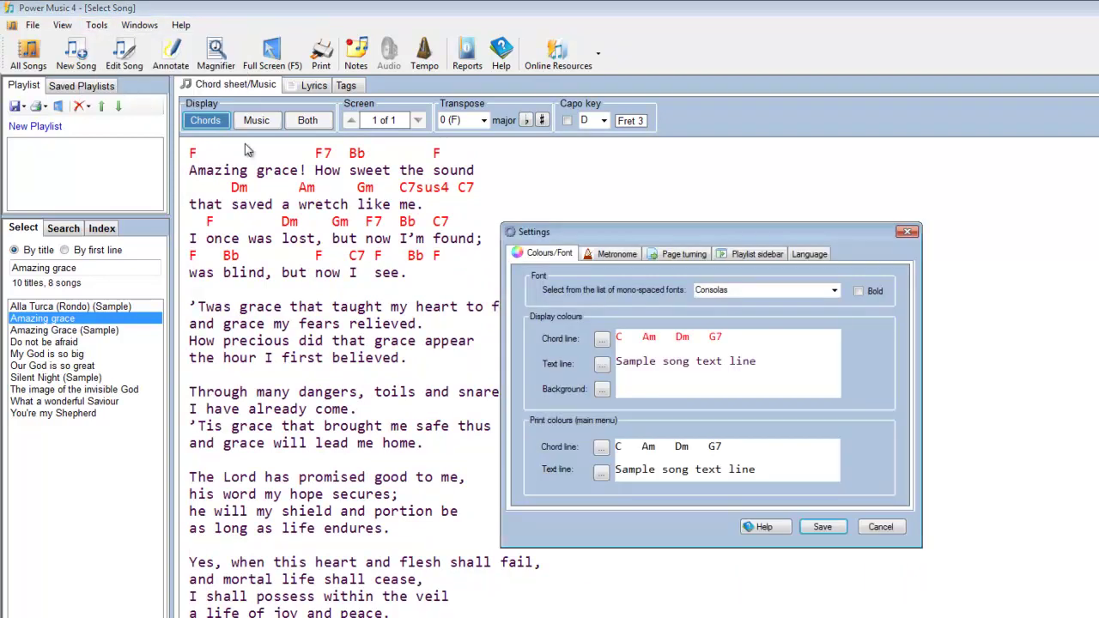
click(613, 258)
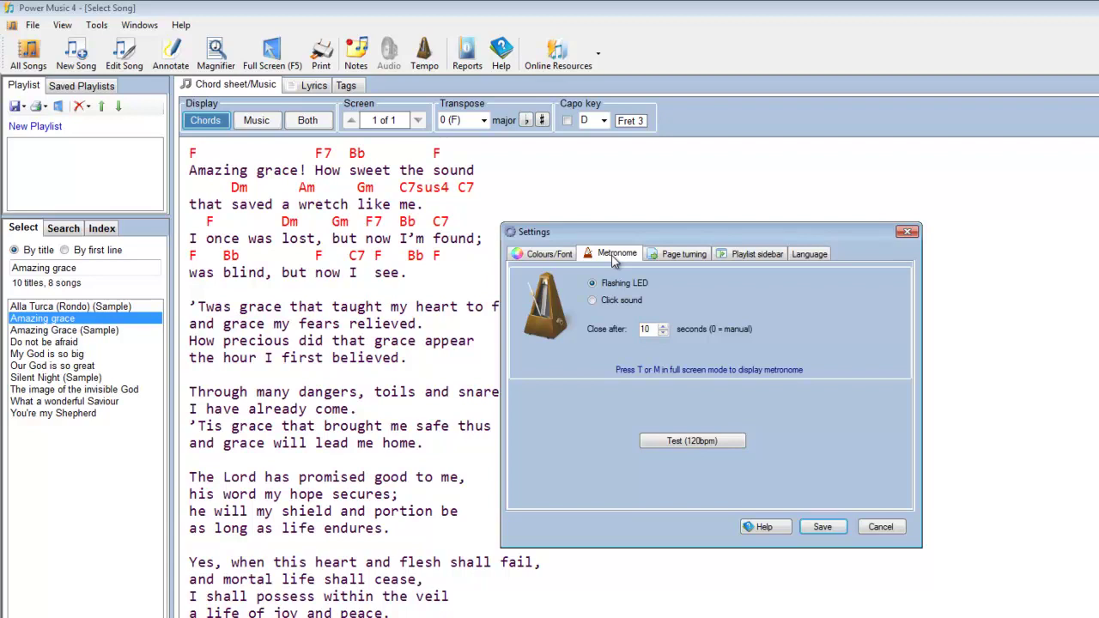
click(698, 443)
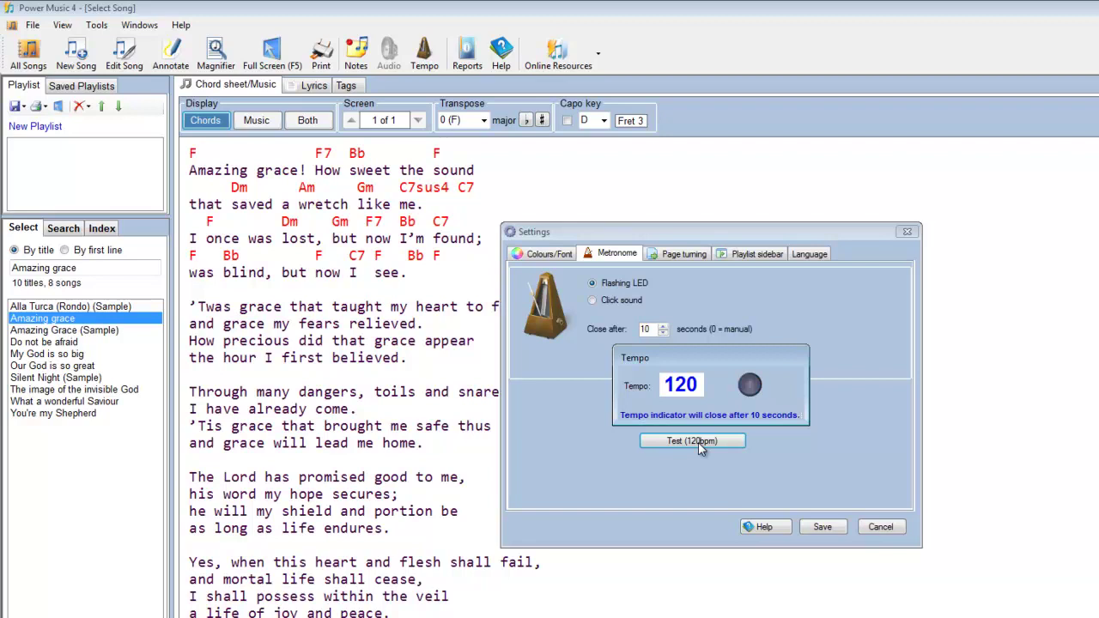
Review the page turning, playlist sidebar and language settings, and close the settings without saving.
click(683, 254)
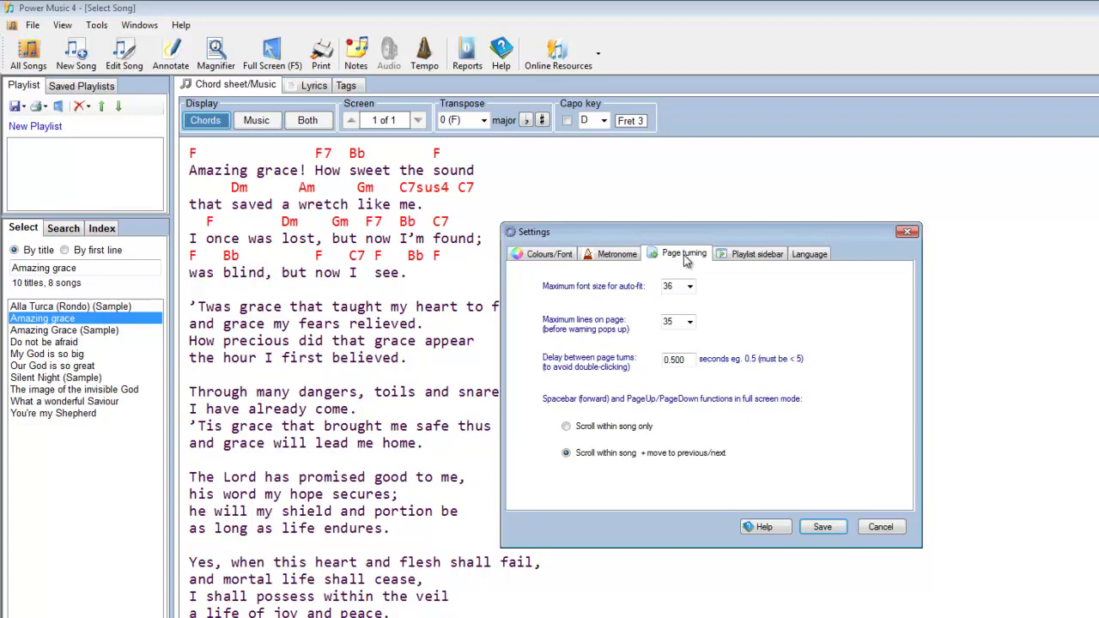
click(749, 256)
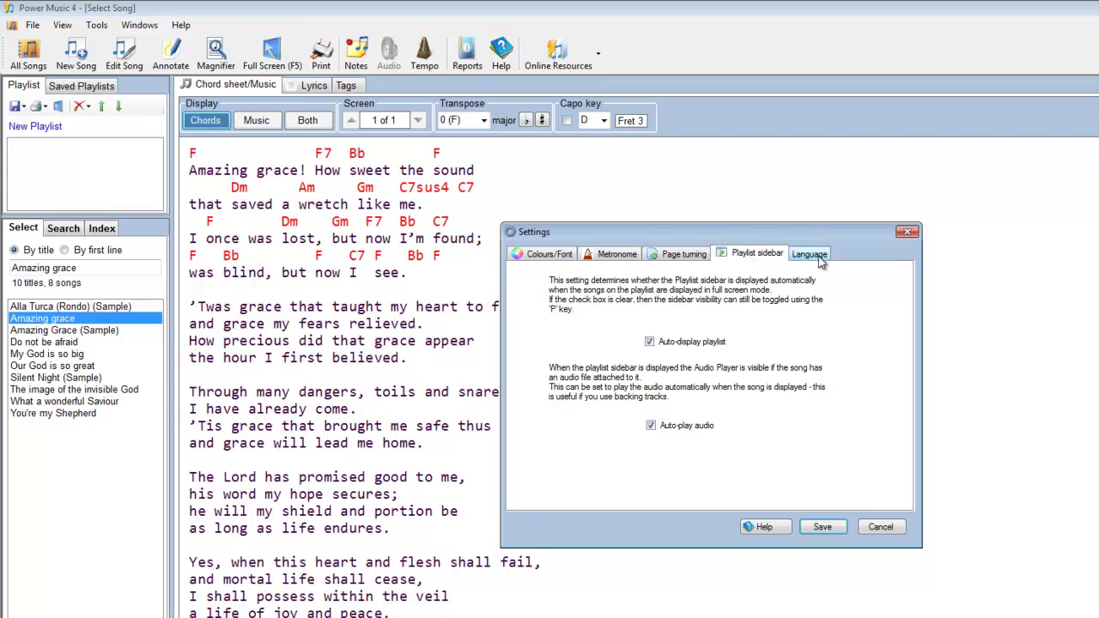
click(816, 257)
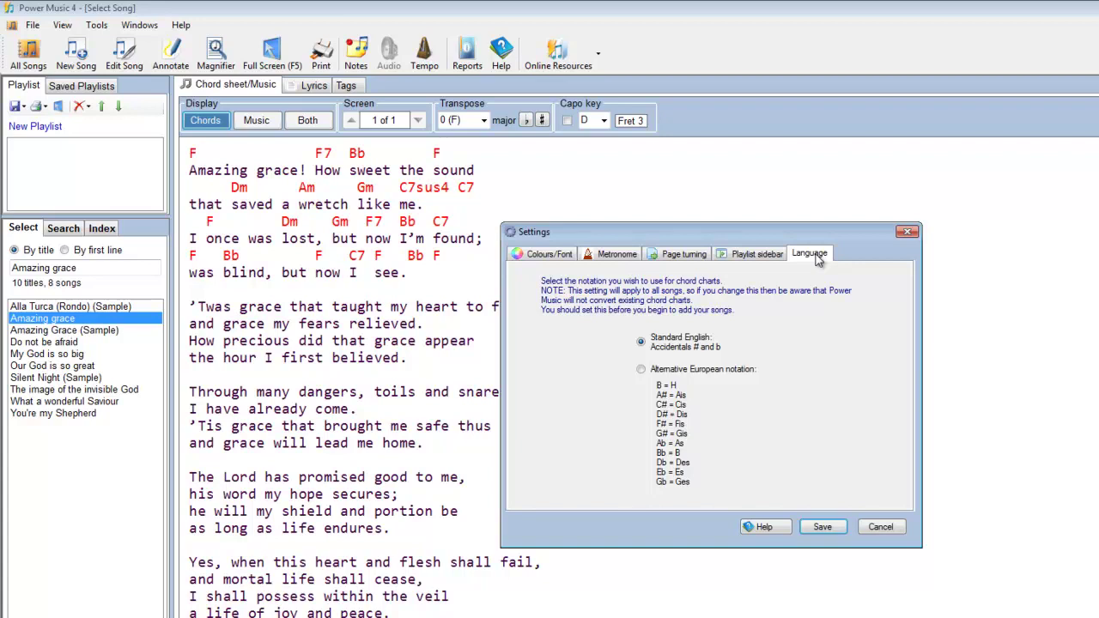
key(Escape)
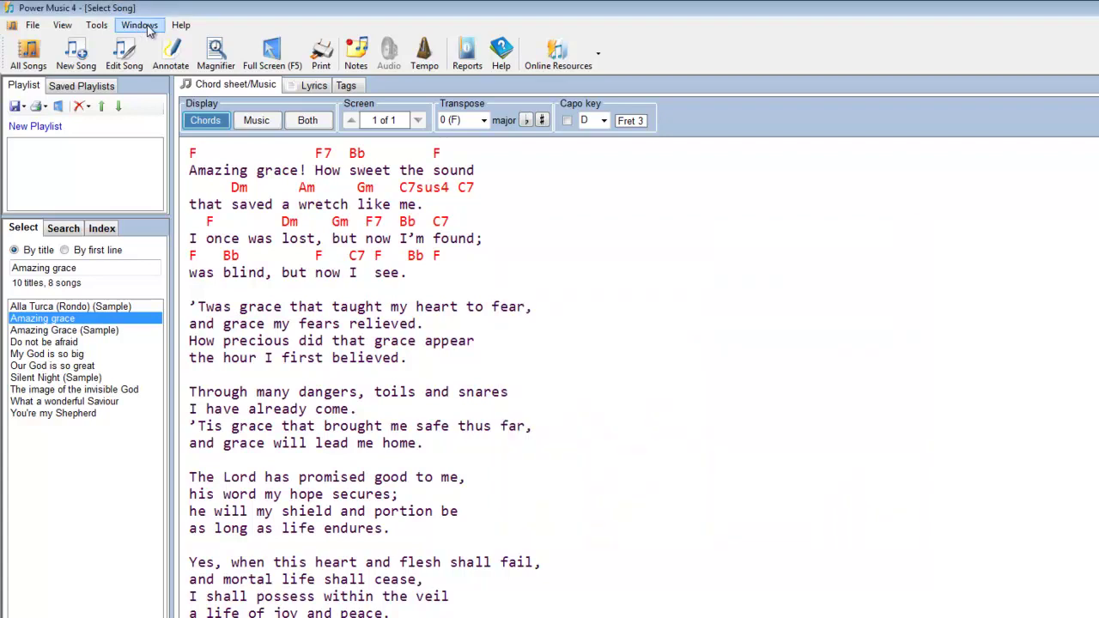
Open the Start-up Guide and switch its option to always show on startup off and back on.
click(142, 26)
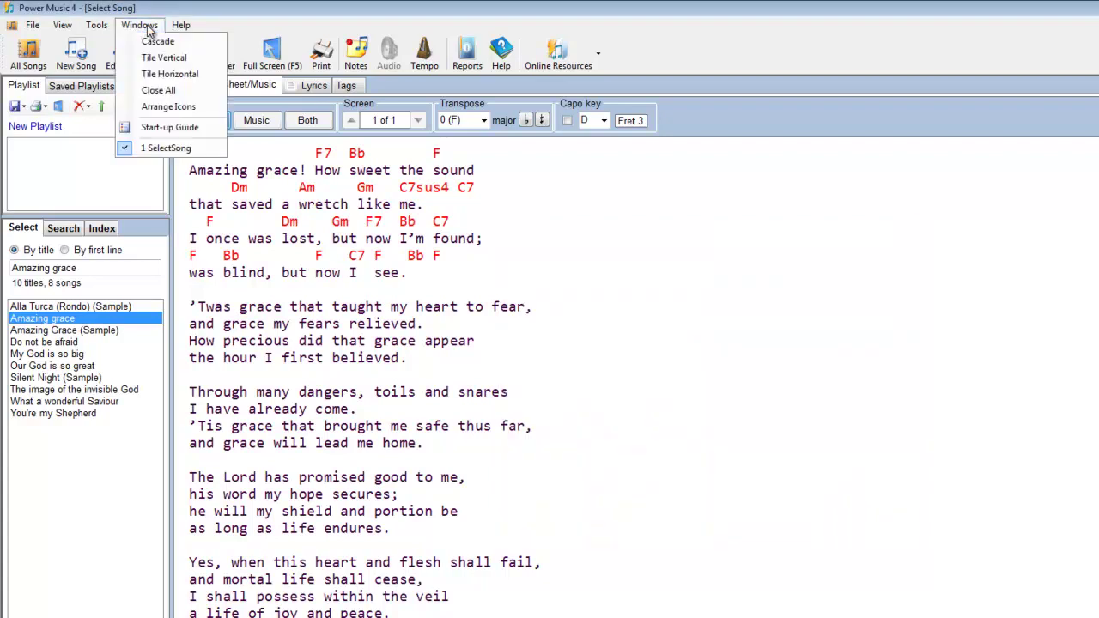
click(170, 128)
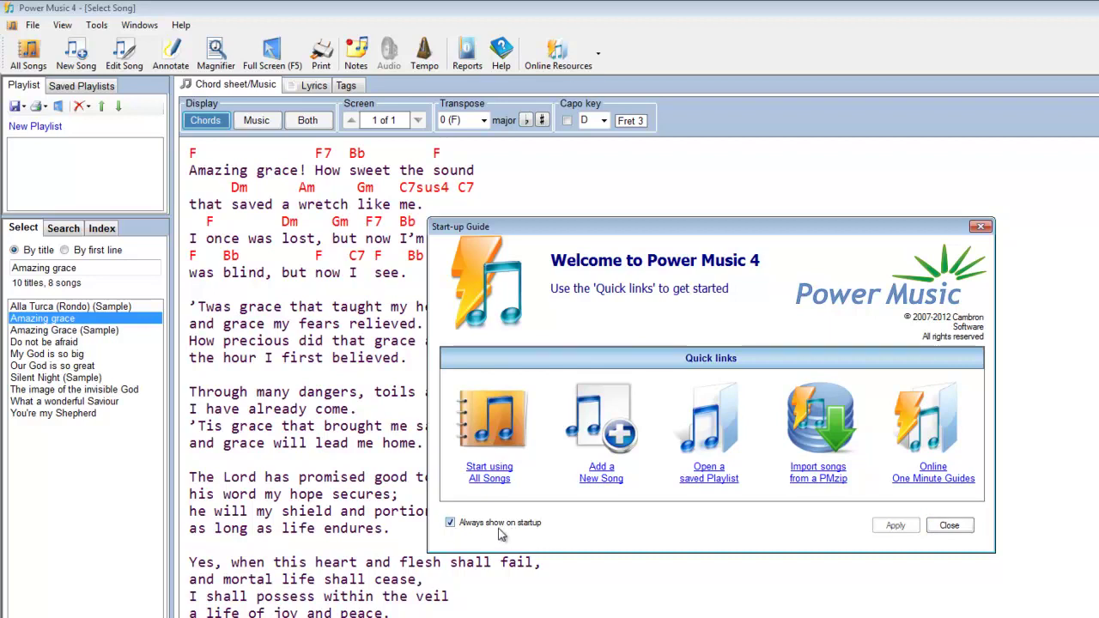
click(451, 523)
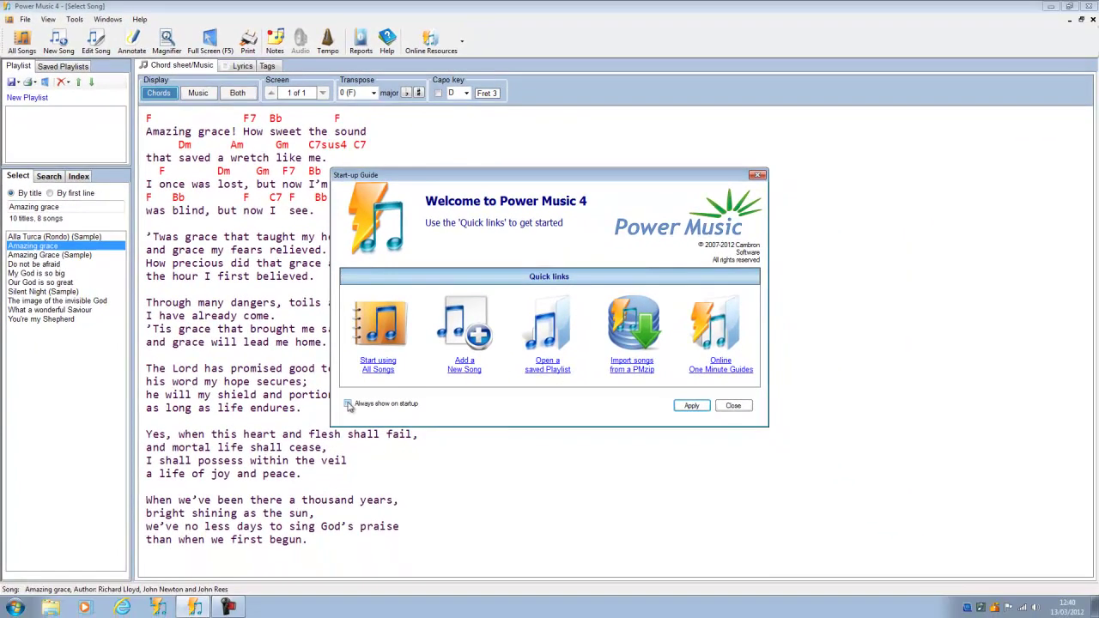
click(531, 526)
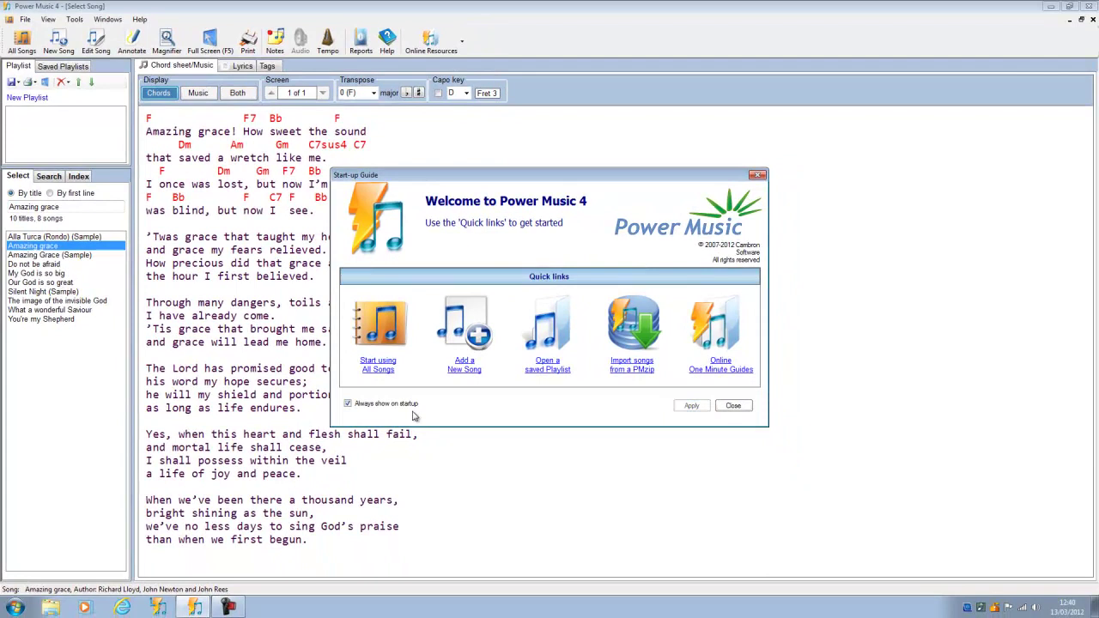